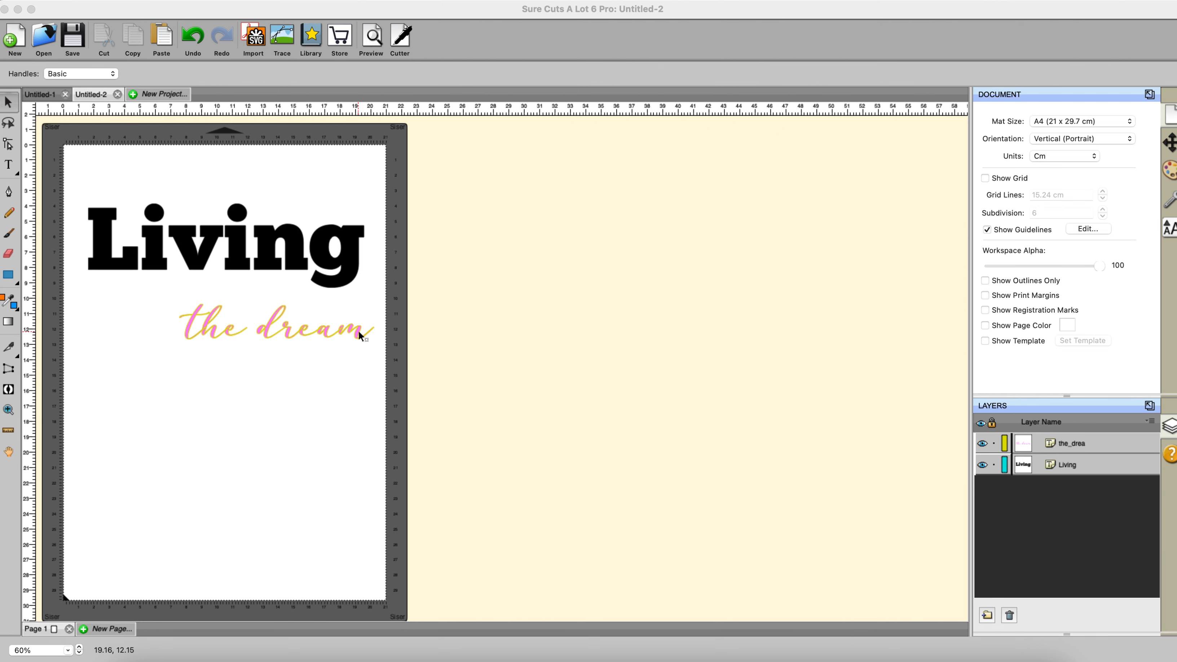
- Move the pink "the dream" text down and toward the page's centre, and go through its Split Text options
drag(359, 331, 314, 380)
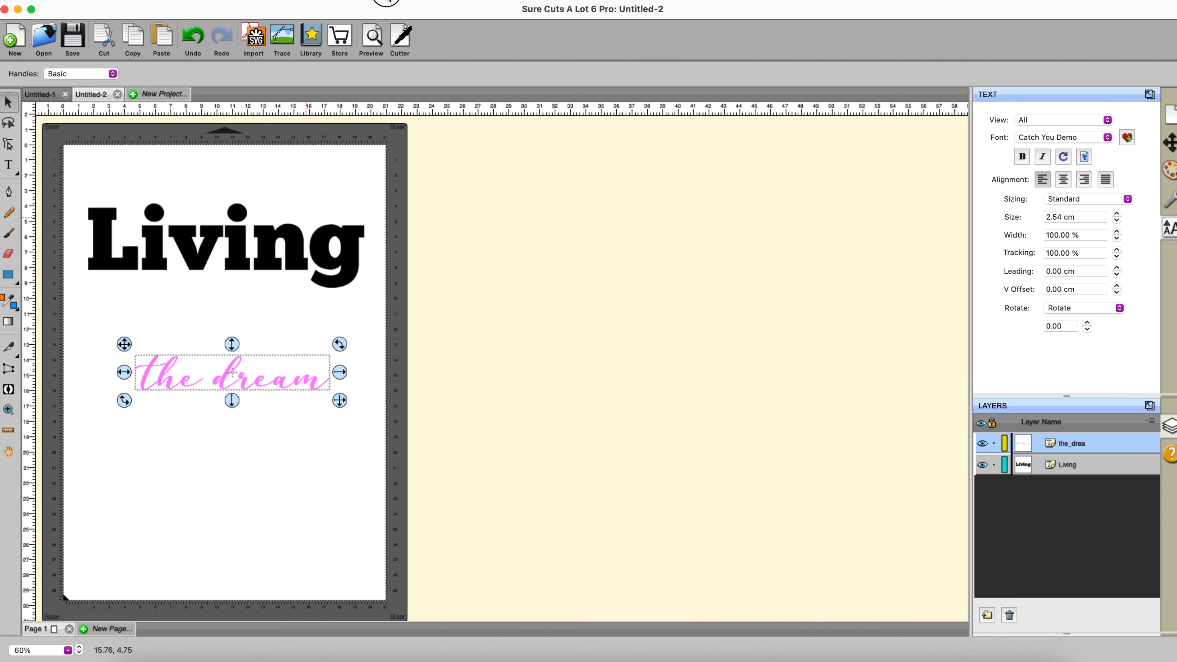
click(389, 1)
mouse_move(393, 52)
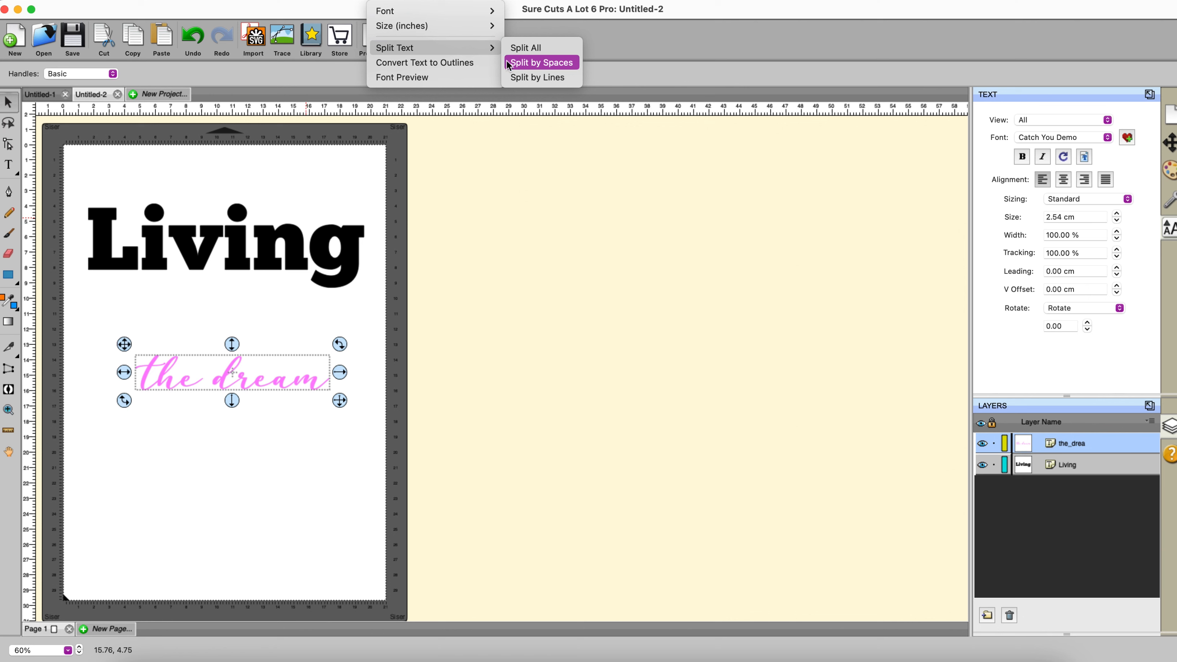
click(515, 79)
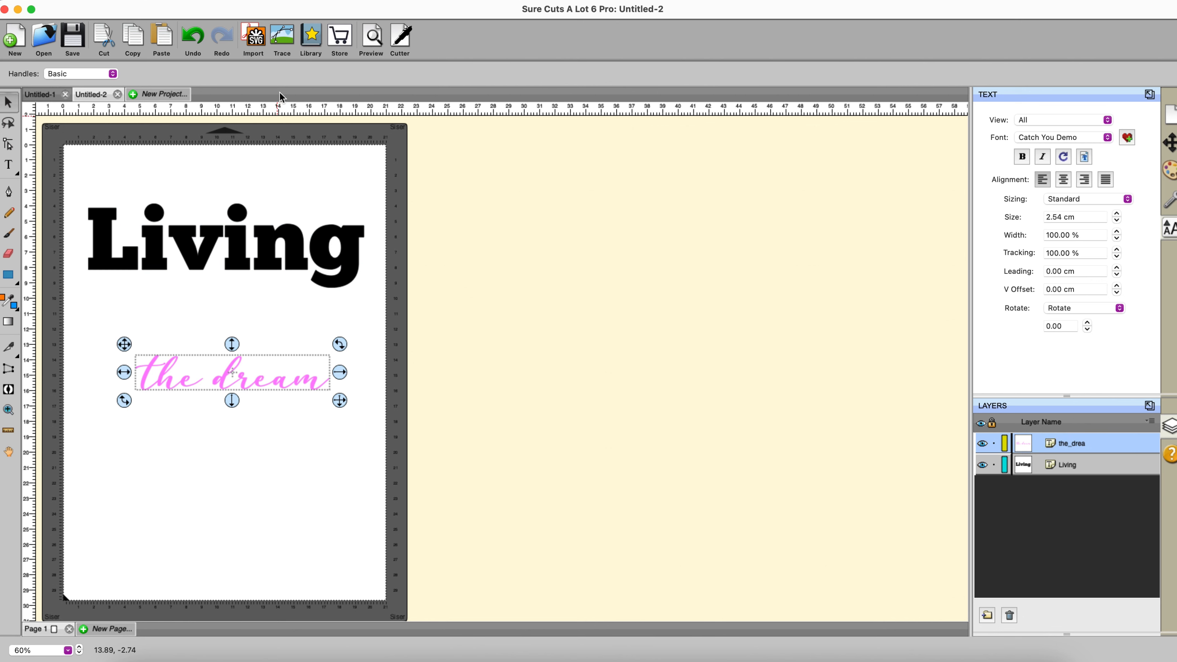
- Place a horizontal guideline at about 6.8 cm through the middle of the word Living and open the guideline options
drag(280, 108, 289, 249)
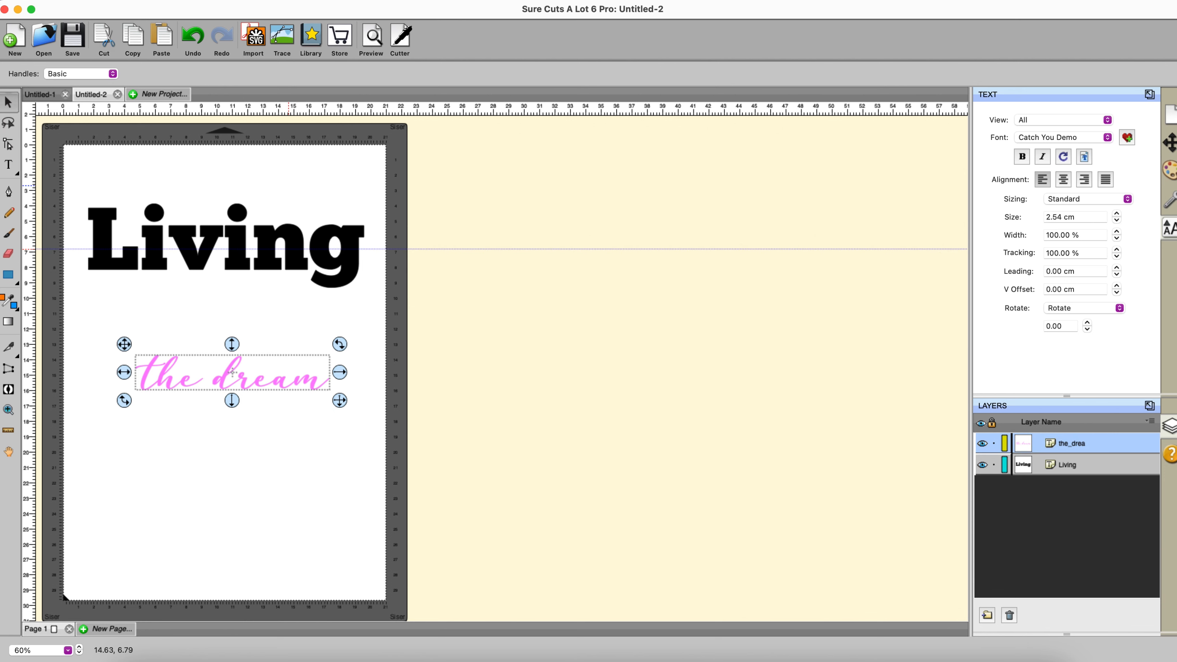
click(422, 2)
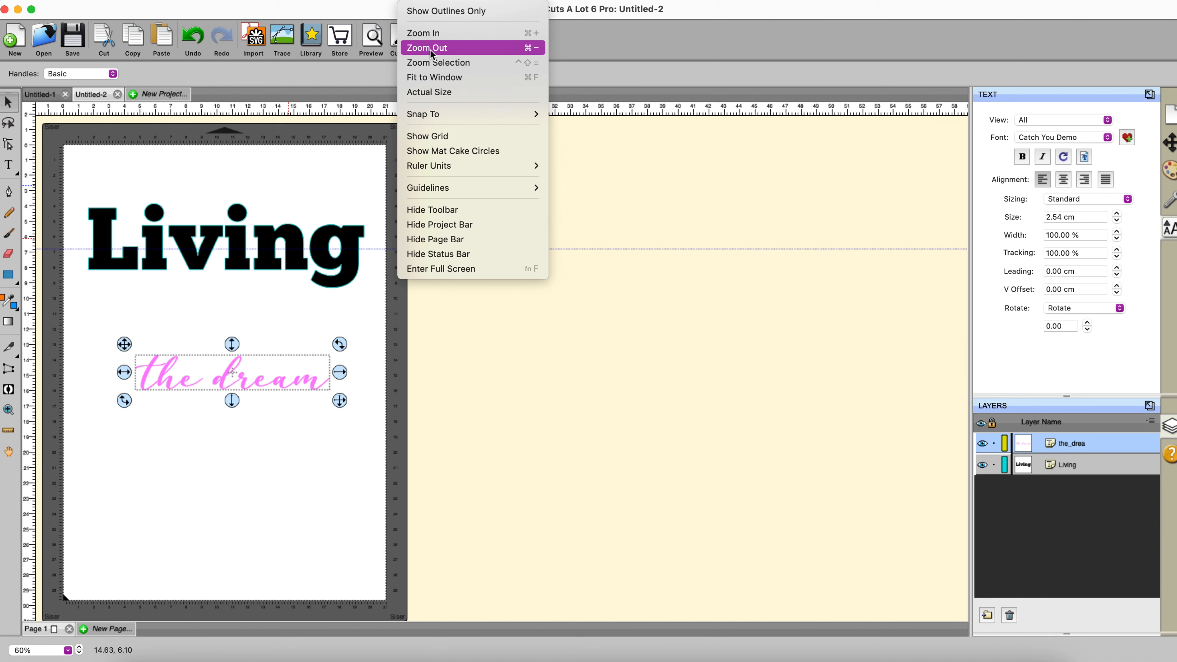
mouse_move(448, 188)
click(556, 188)
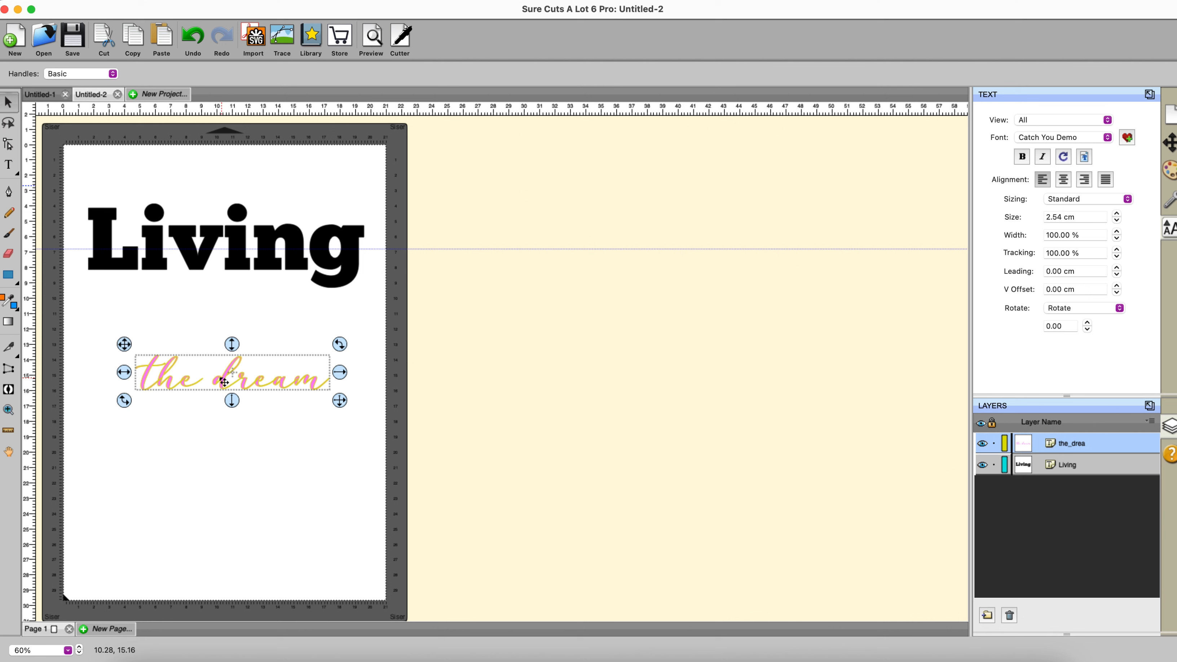
- Slice the word Living horizontally along the guideline with the knife tool
click(10, 351)
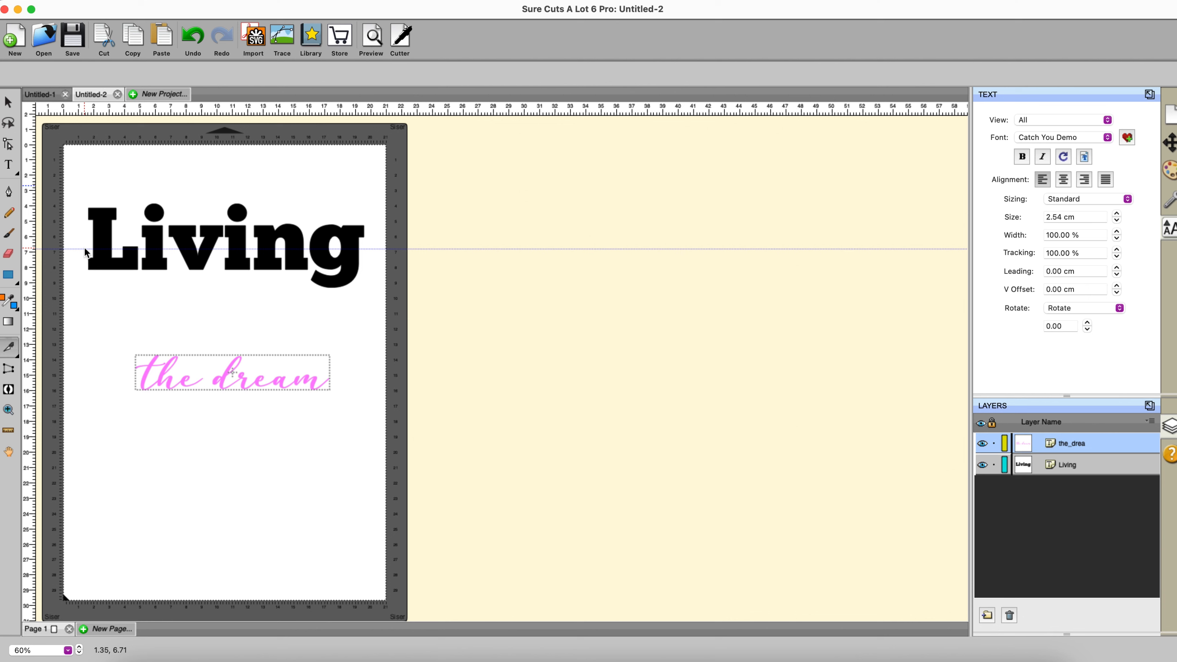
click(85, 250)
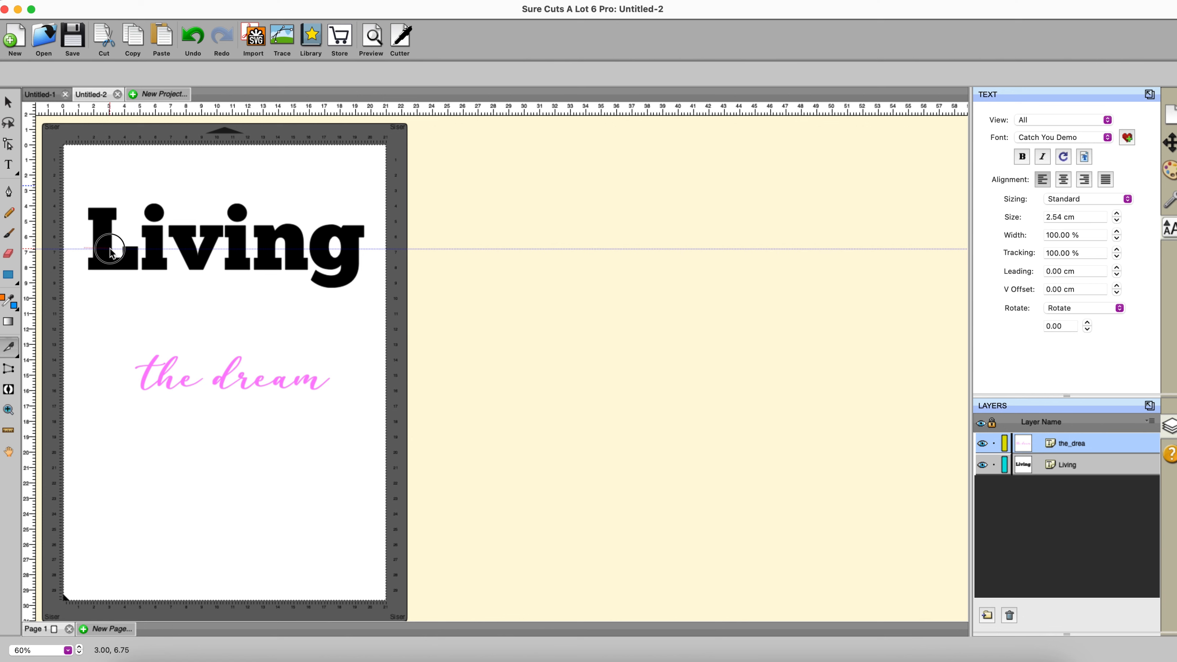
drag(110, 251, 392, 254)
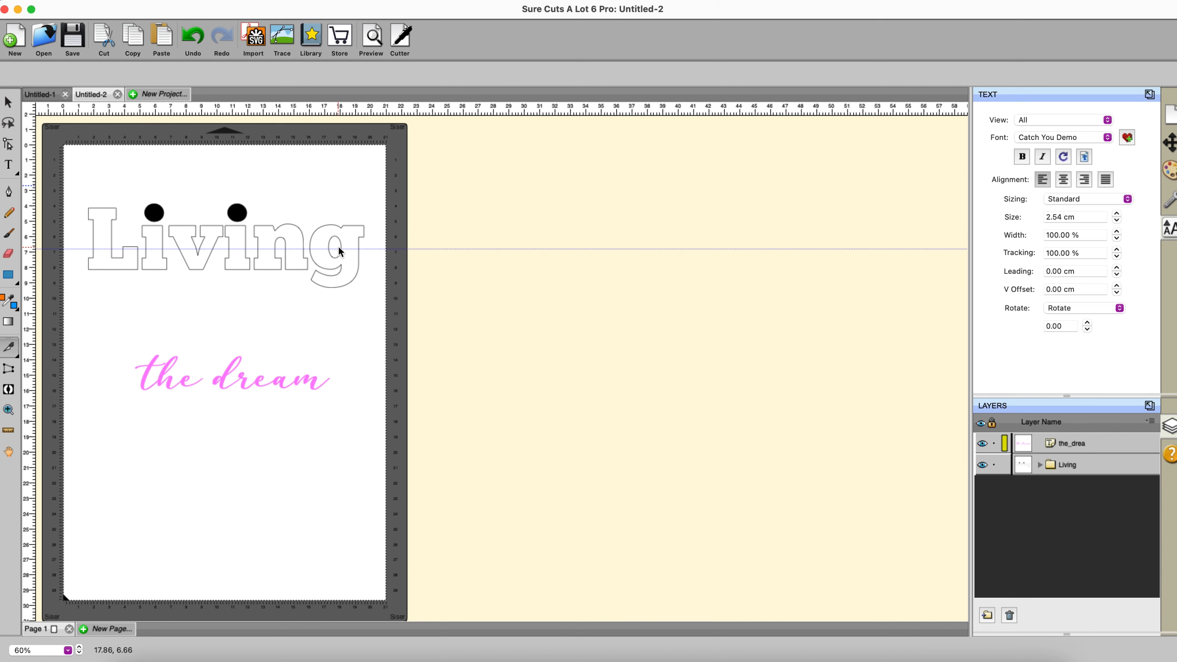
- Select the upper half of the sliced word Living and nudge it up 1.4 cm
click(10, 105)
drag(73, 178, 394, 259)
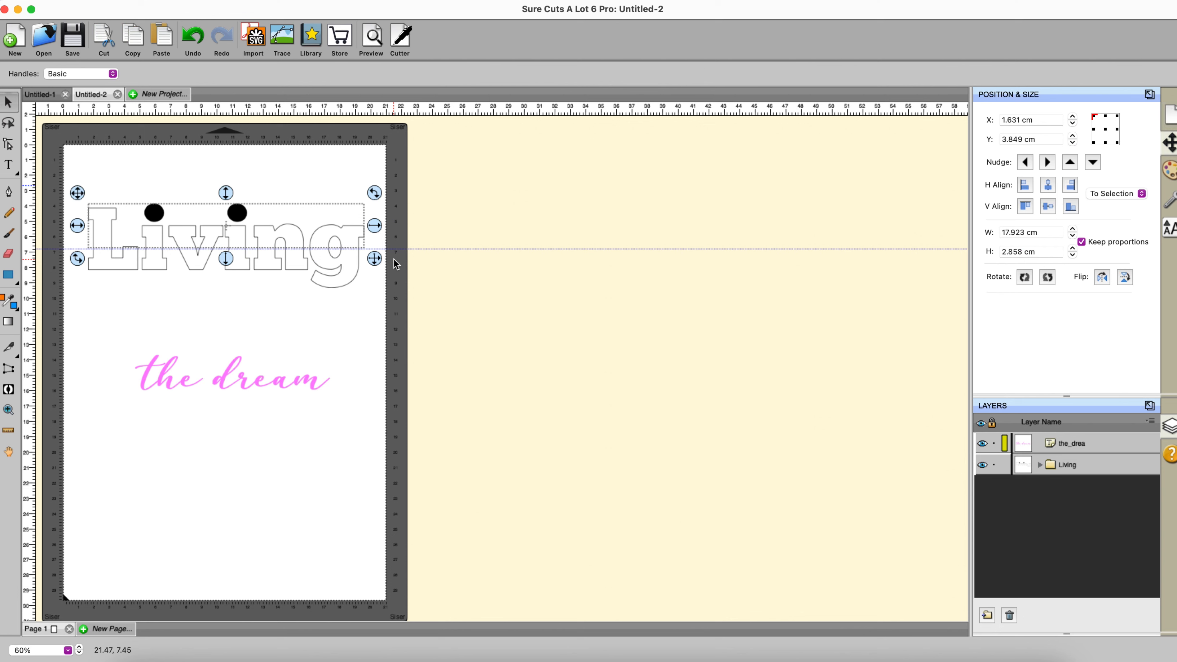
key(Up)
key(Up)
key(Up)
key(Up)
key(Up)
key(Up)
key(Up)
key(Up)
key(Up)
key(Up)
key(Up)
key(Up)
key(Up)
key(Up)
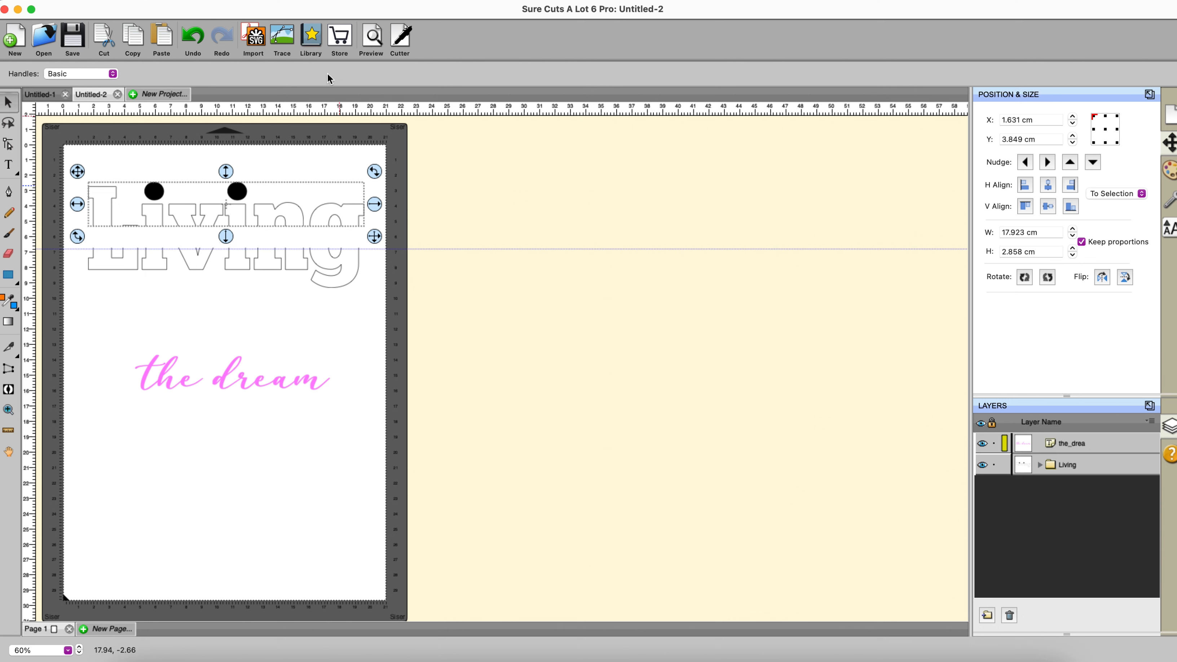
- Apply Close Path to the upper half of Living and to its lower half
click(247, 0)
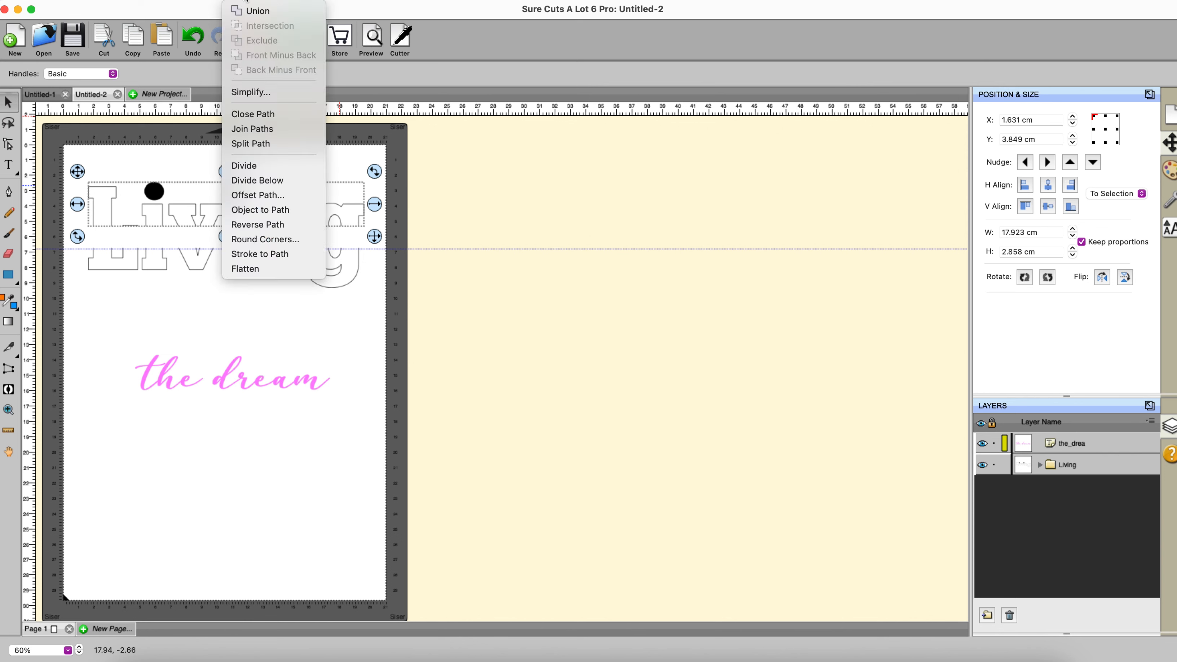
click(257, 116)
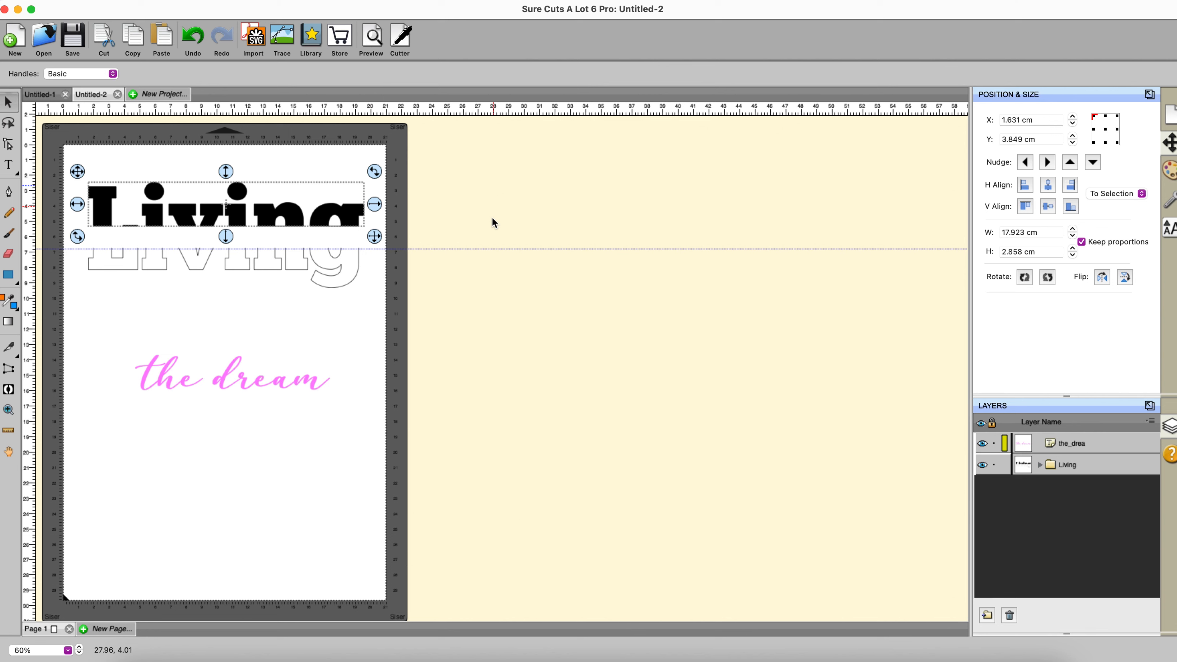
click(381, 315)
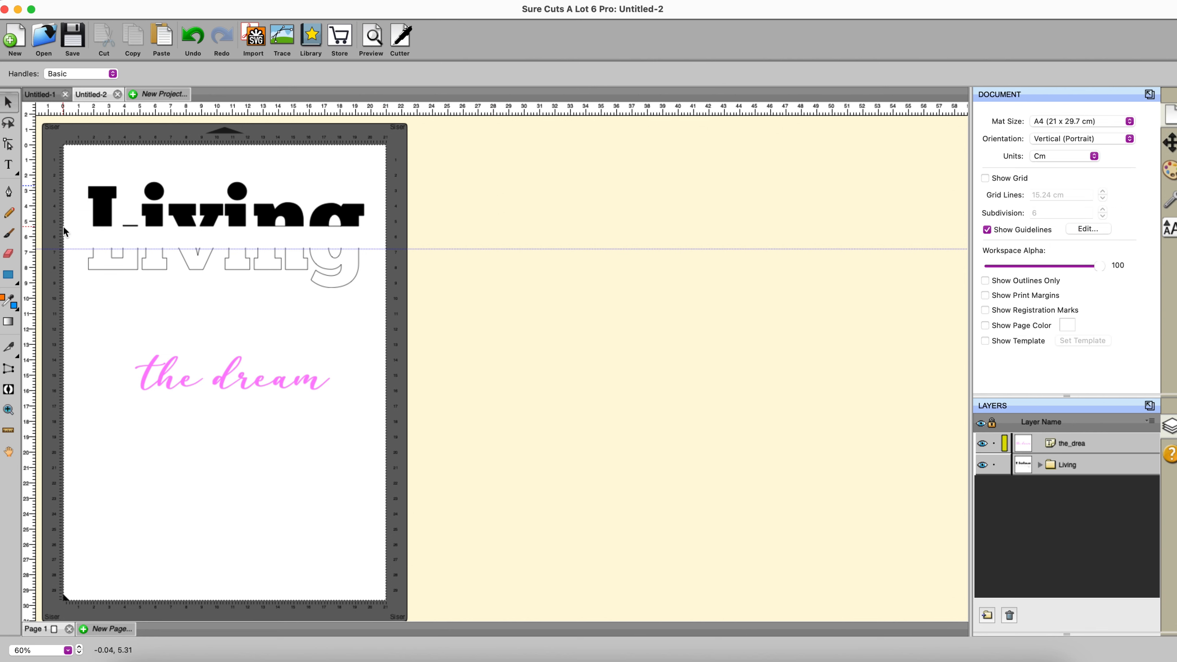
drag(72, 237, 400, 328)
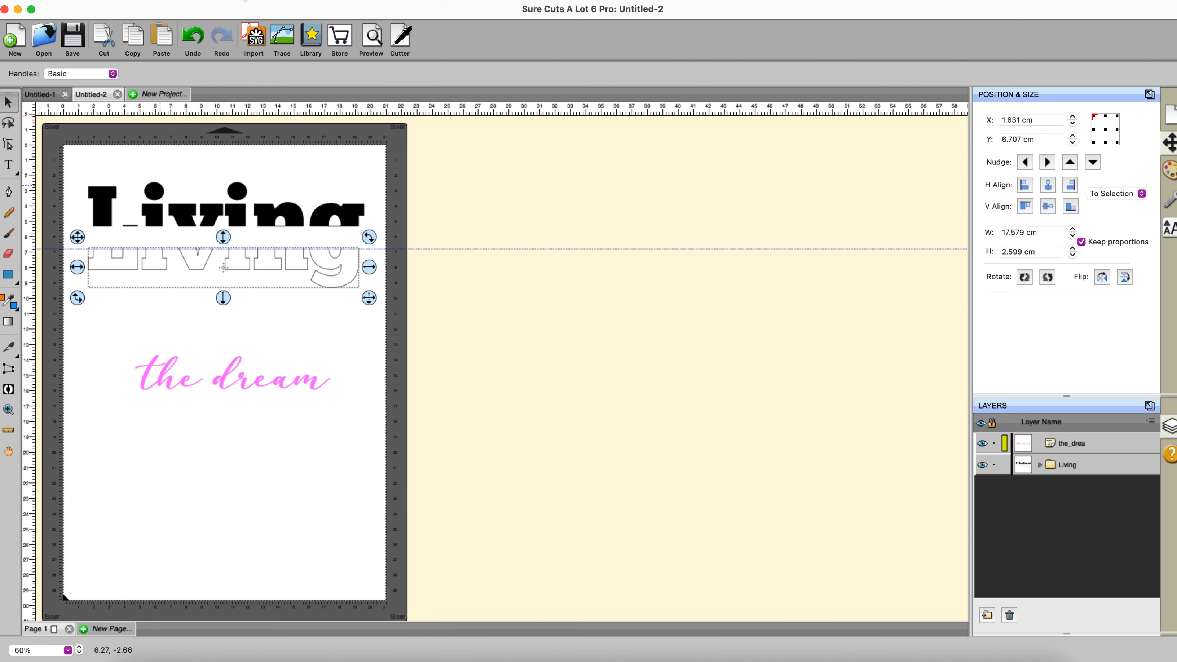
right_click(217, 278)
click(255, 115)
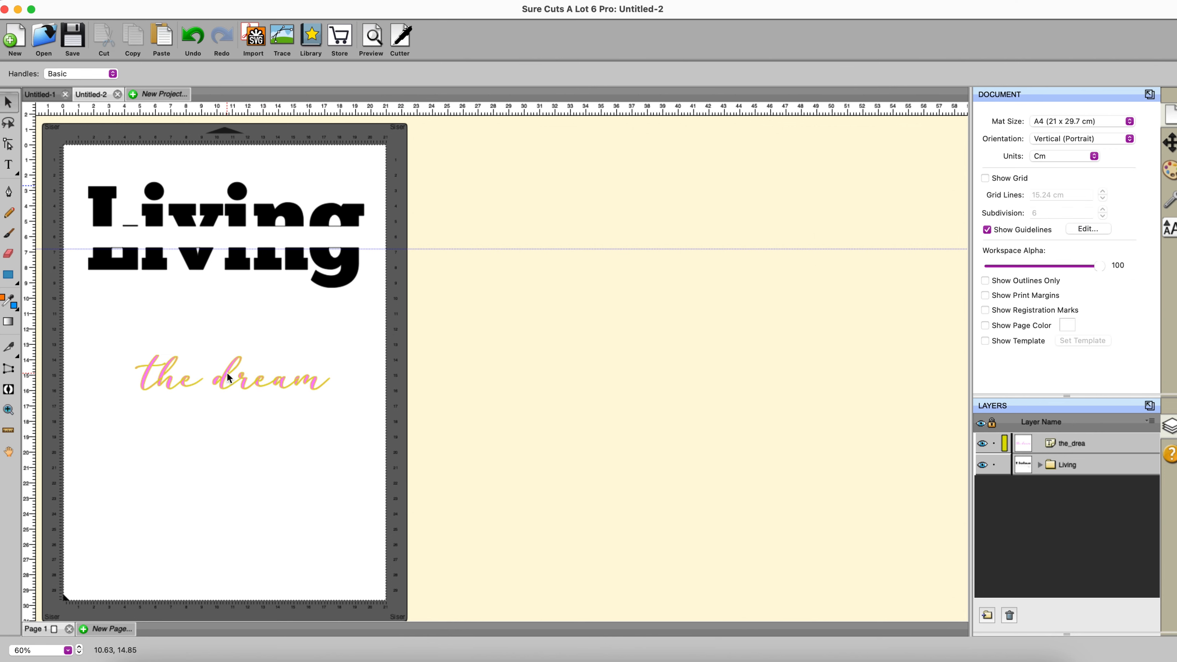
- Move "the dream" off the mat onto the empty workspace and change its font to Amanise using the font preview
drag(227, 373, 226, 240)
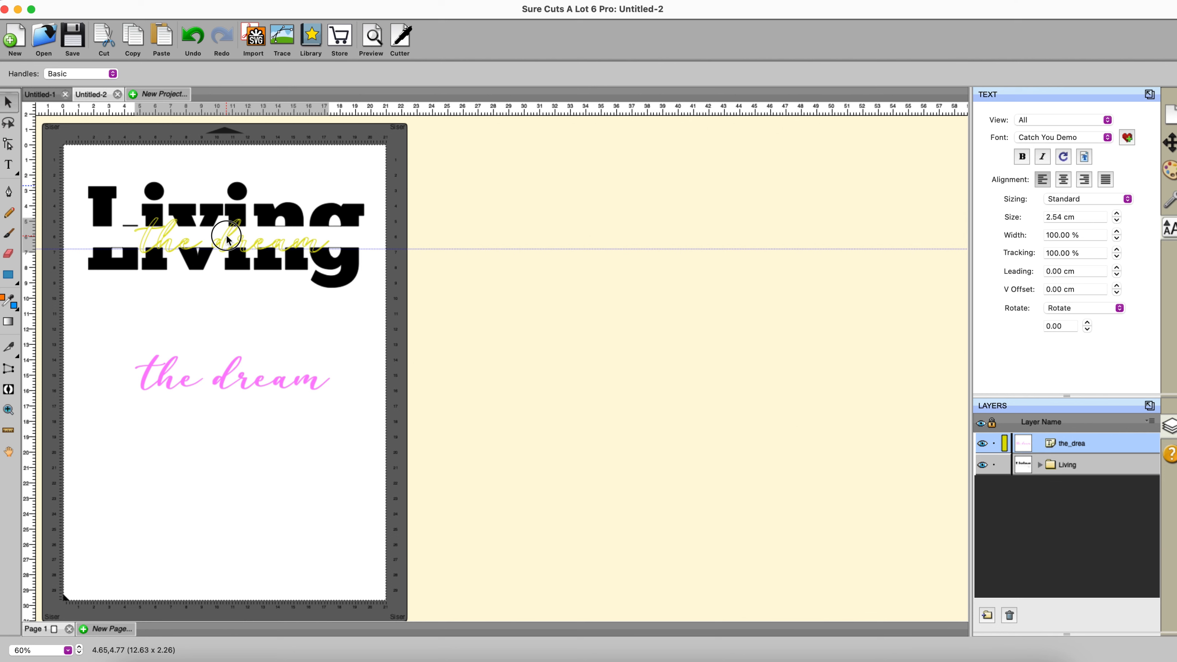
drag(226, 240, 509, 355)
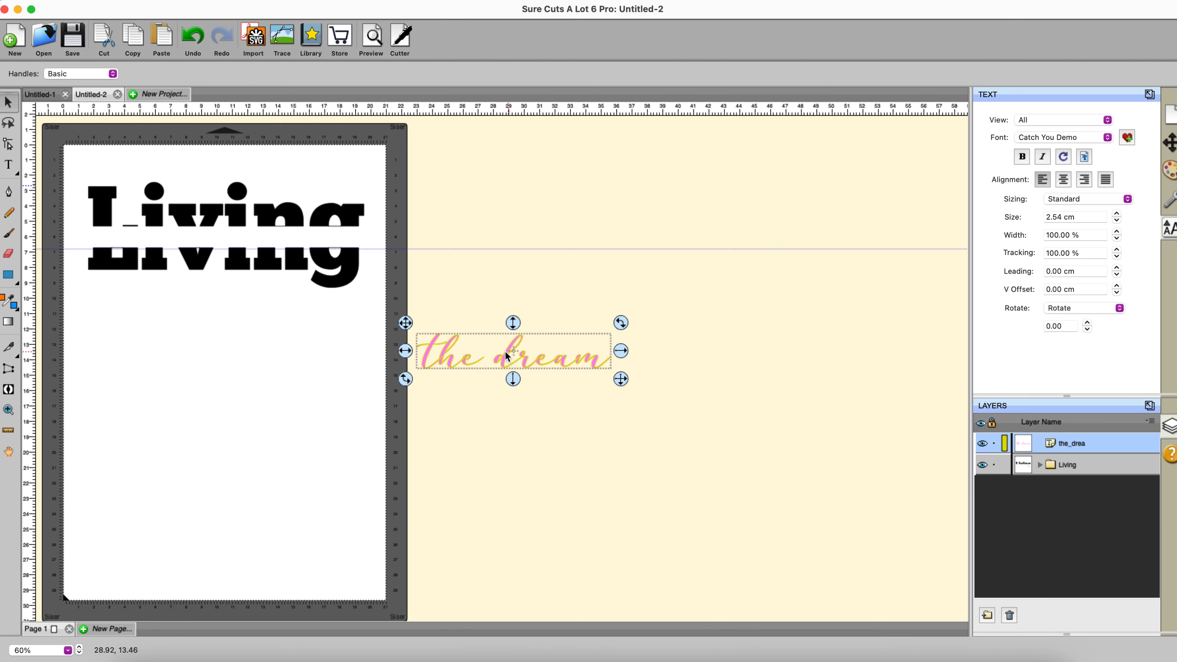
click(388, 1)
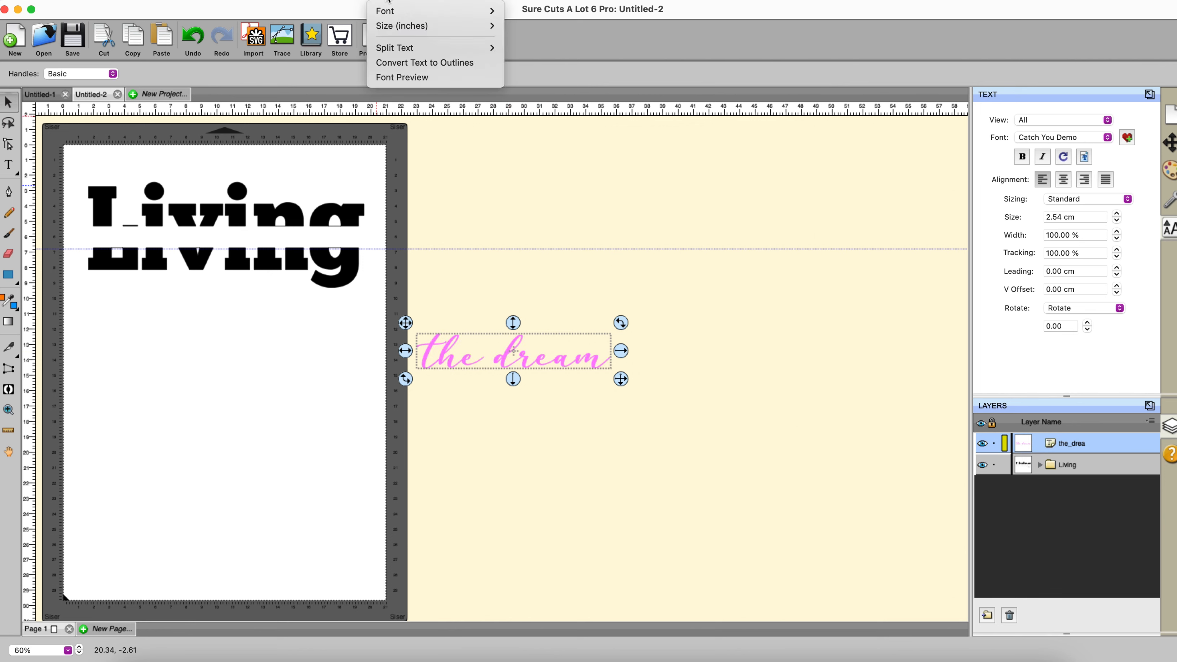
click(401, 73)
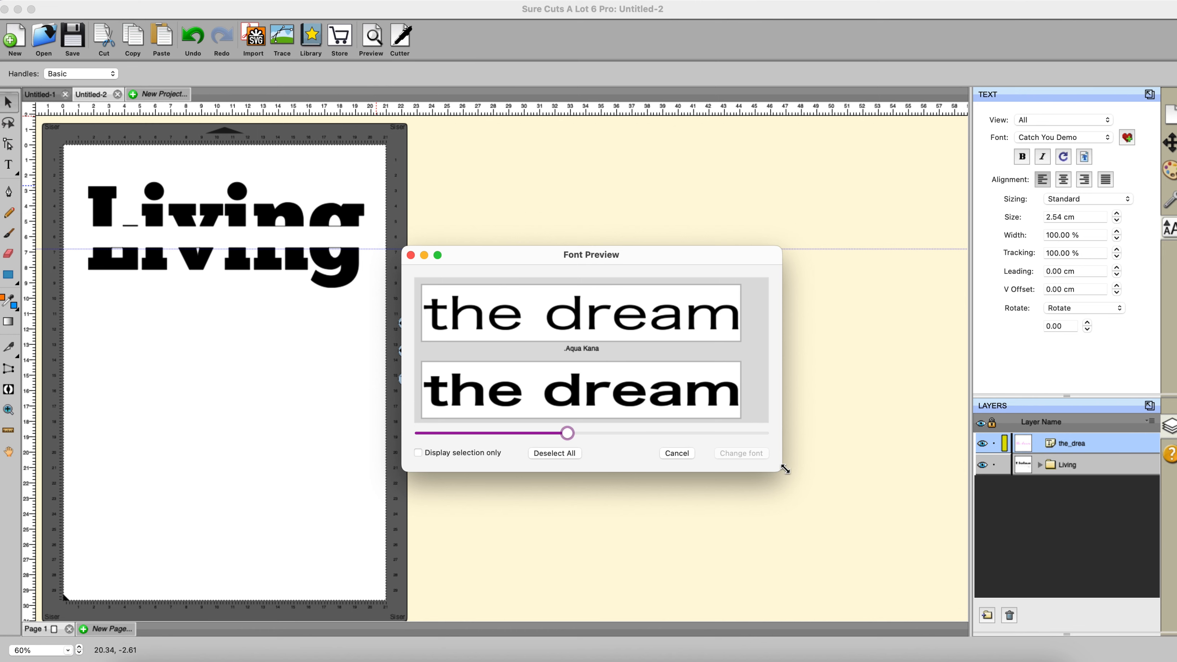
drag(783, 469, 1000, 644)
scroll(828, 482, down, 10)
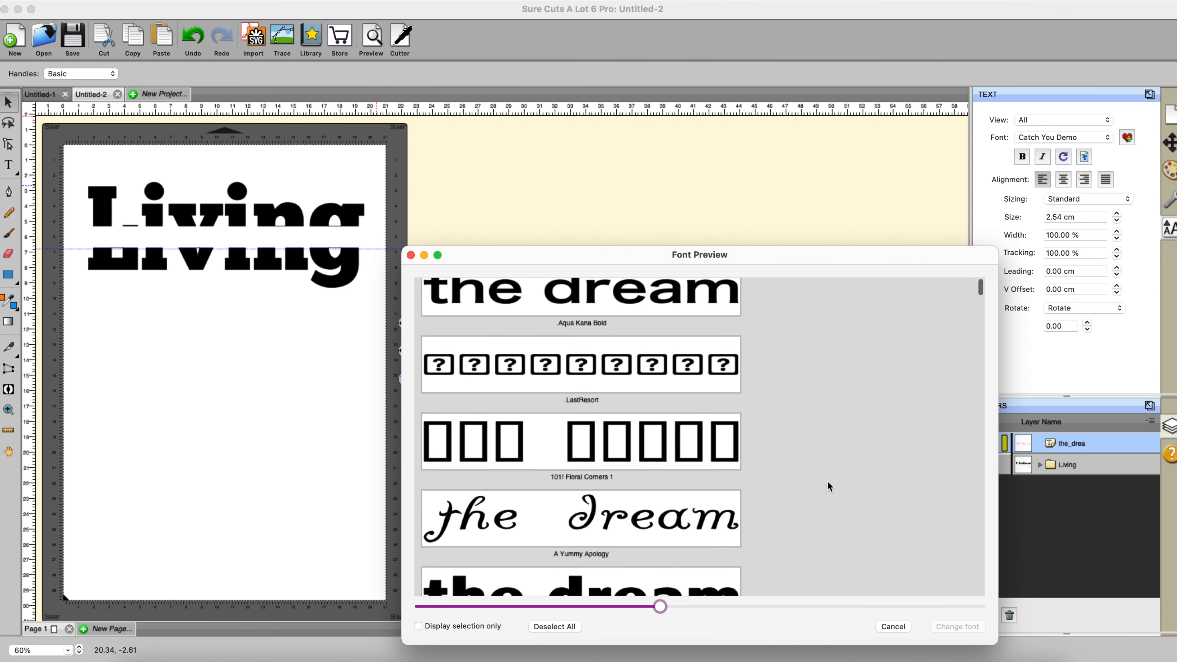
scroll(828, 481, down, 10)
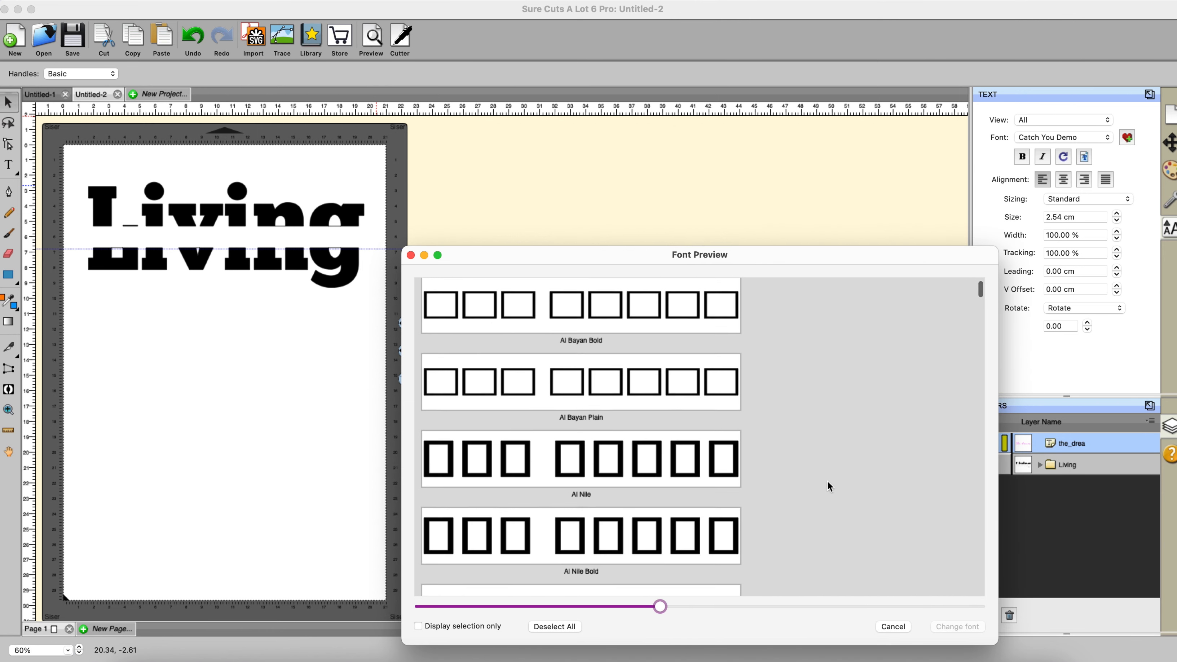
scroll(828, 481, down, 10)
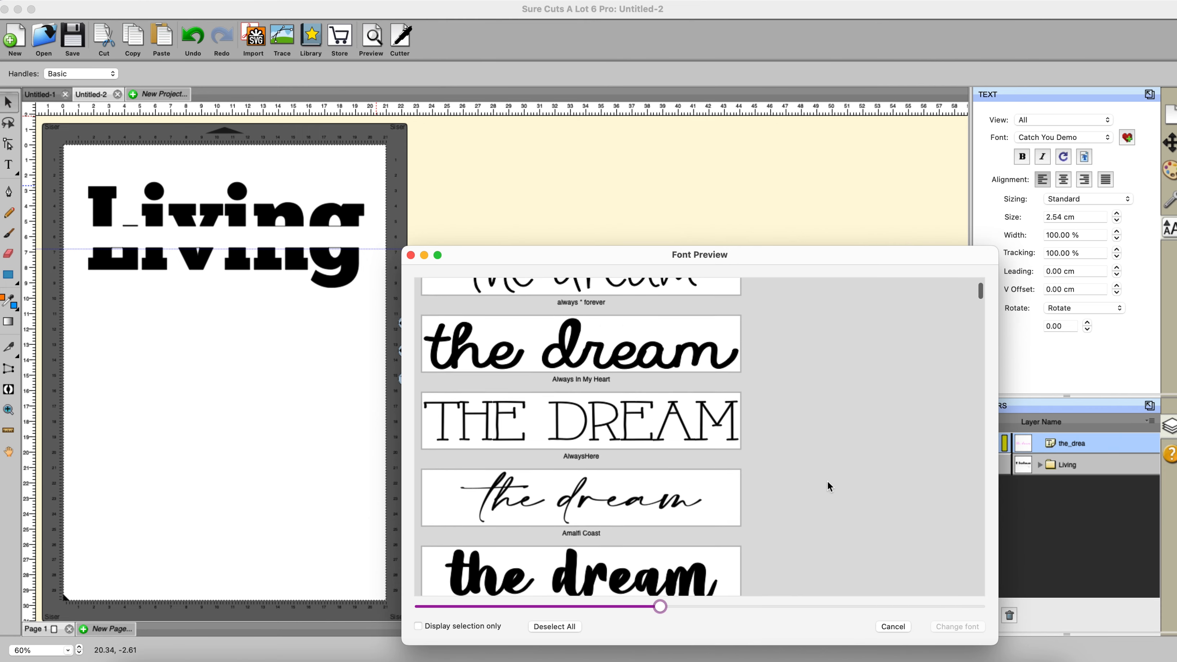
click(650, 390)
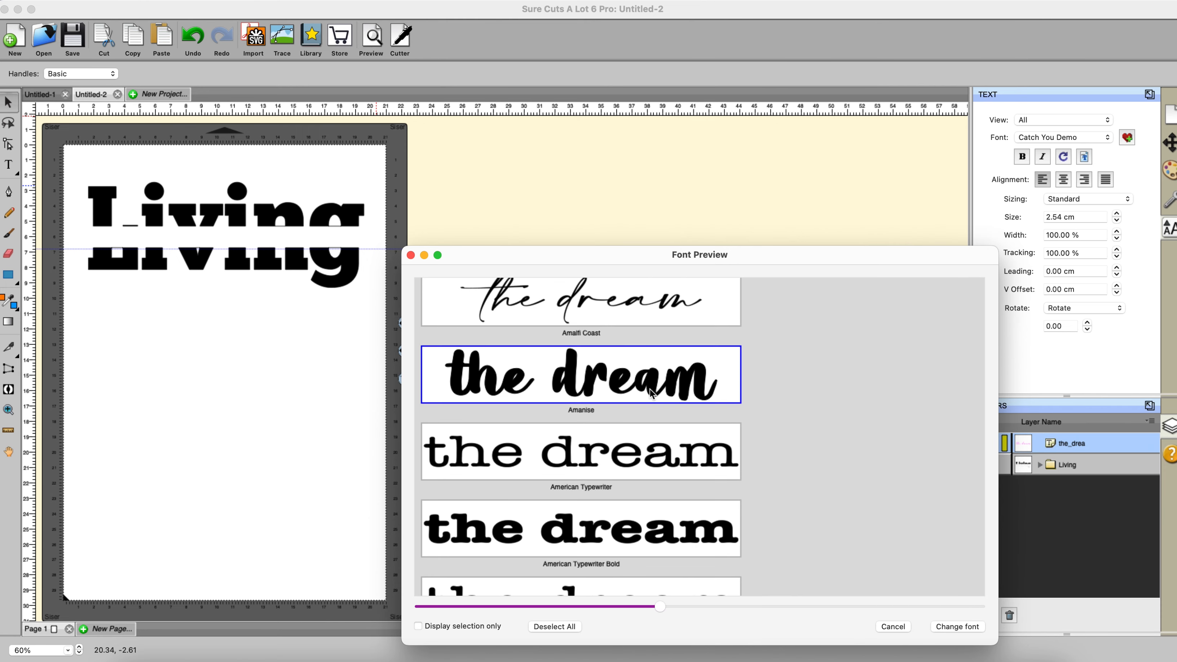
click(958, 626)
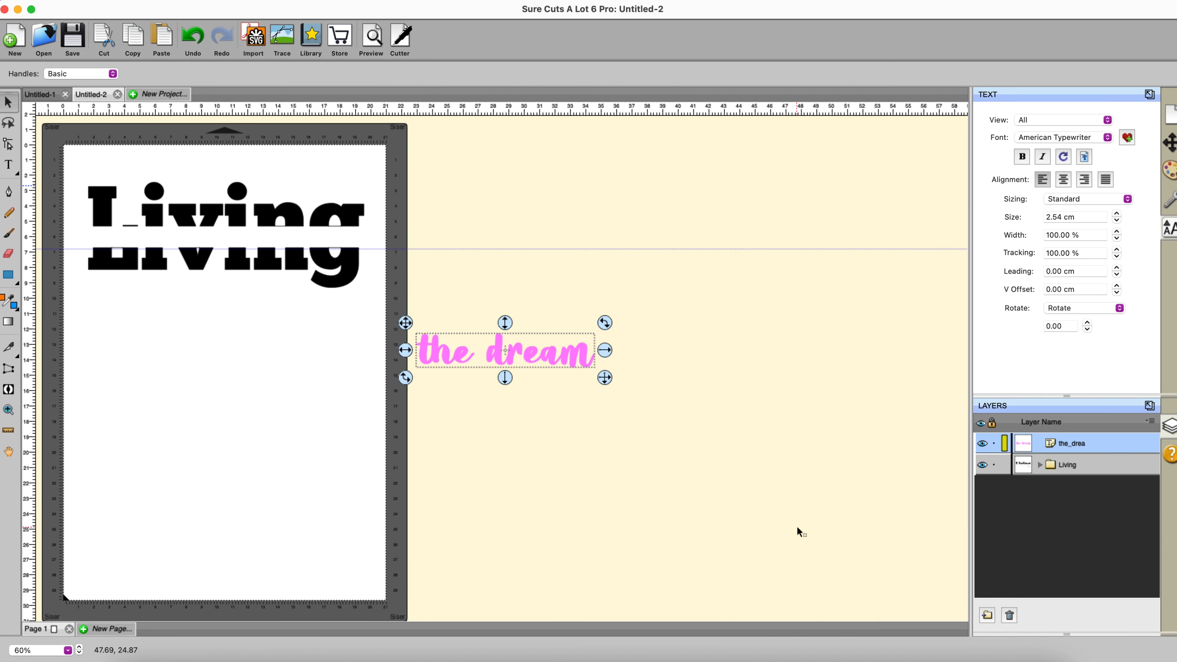
- Place "the dream" over the gap in Living, enlarge it to about 16 cm wide, and set its height to 3.5 cm without keeping proportions
drag(607, 378, 128, 198)
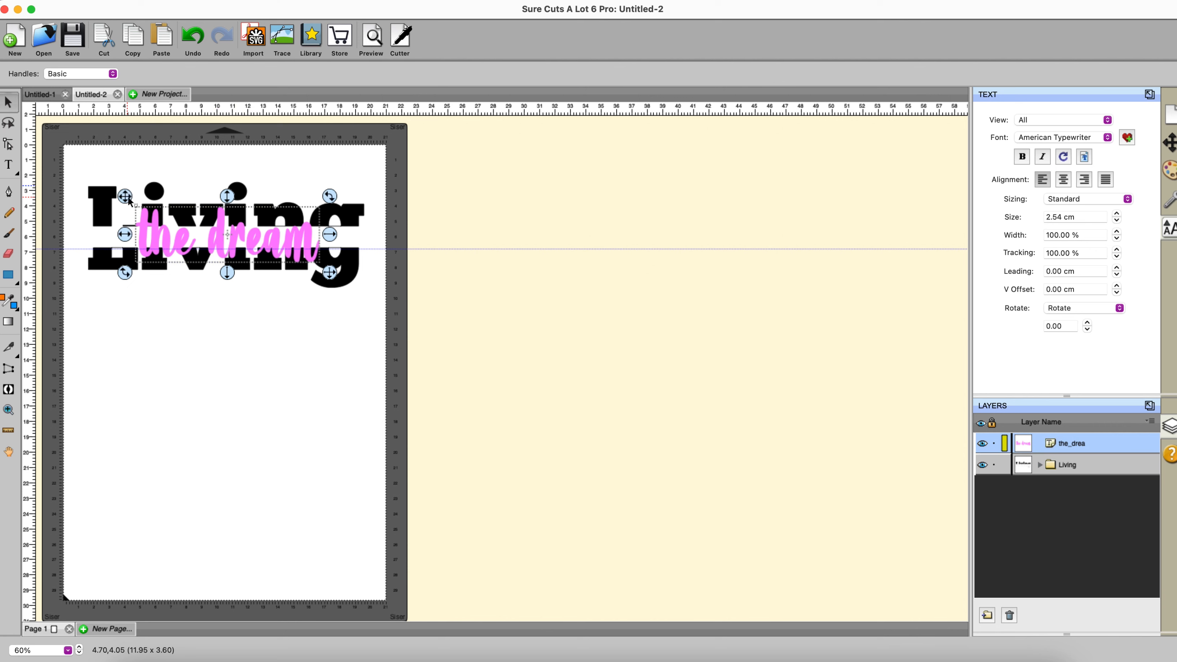
mouse_move(329, 273)
mouse_down()
mouse_move(392, 284)
mouse_move(334, 258)
mouse_up()
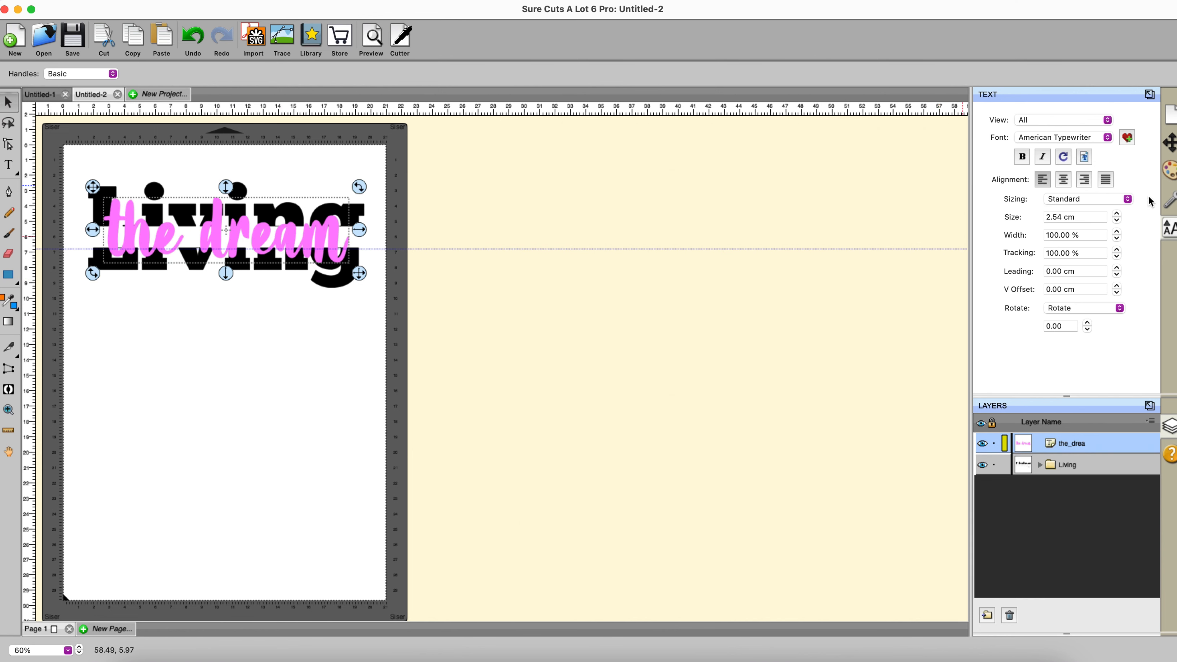
click(1171, 149)
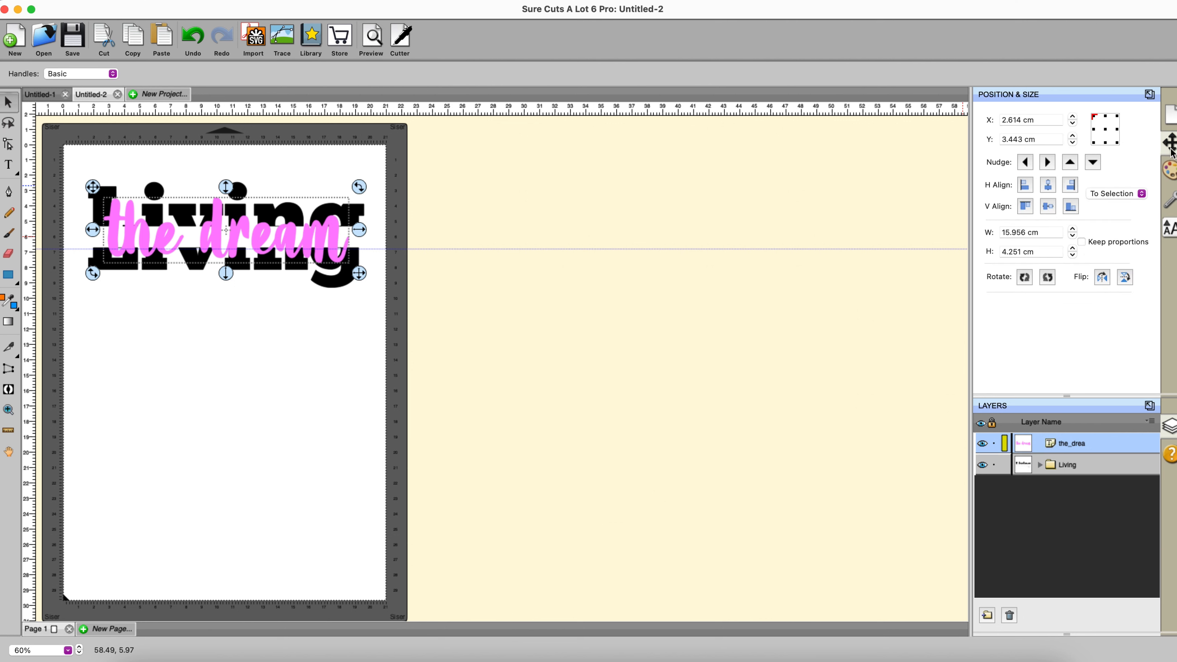
click(1082, 242)
click(1073, 255)
click(1073, 256)
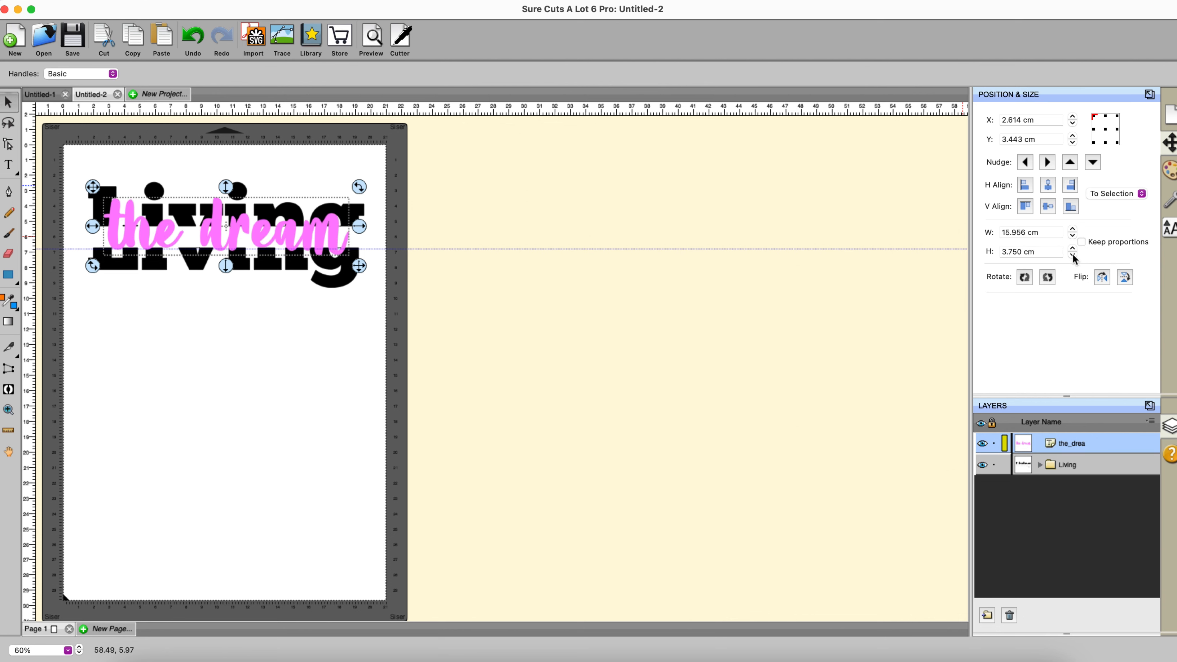
click(1073, 255)
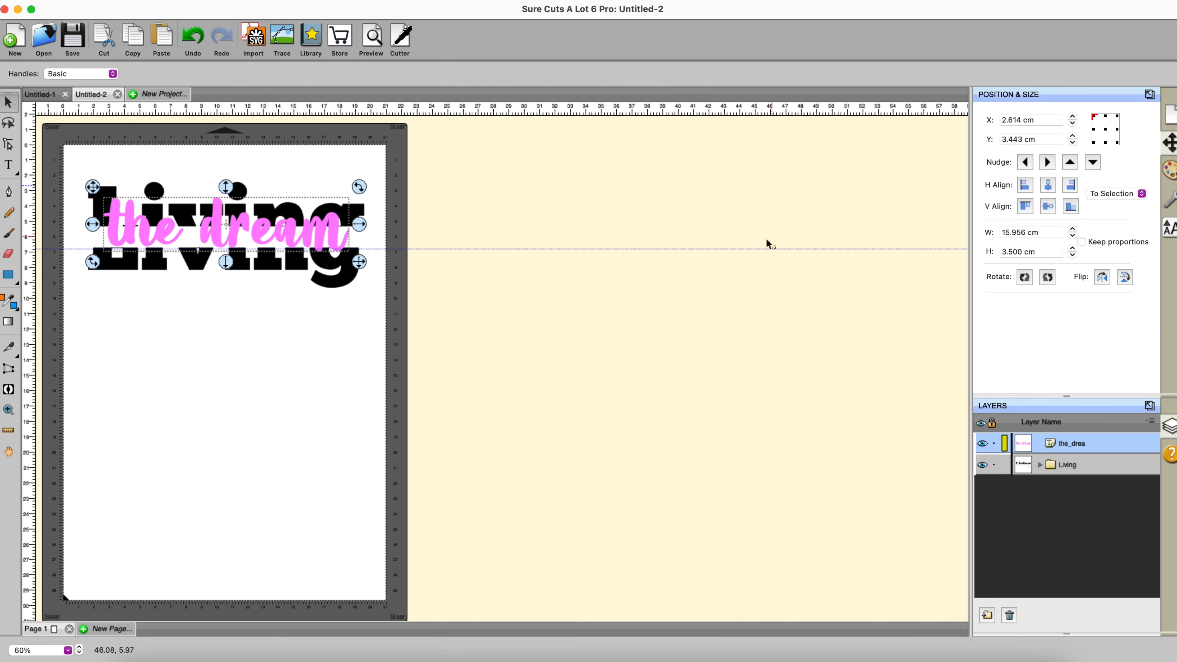
- Move "the dream" down to about Y 14.2 cm and union the pieces of Living's upper half
drag(215, 227, 238, 390)
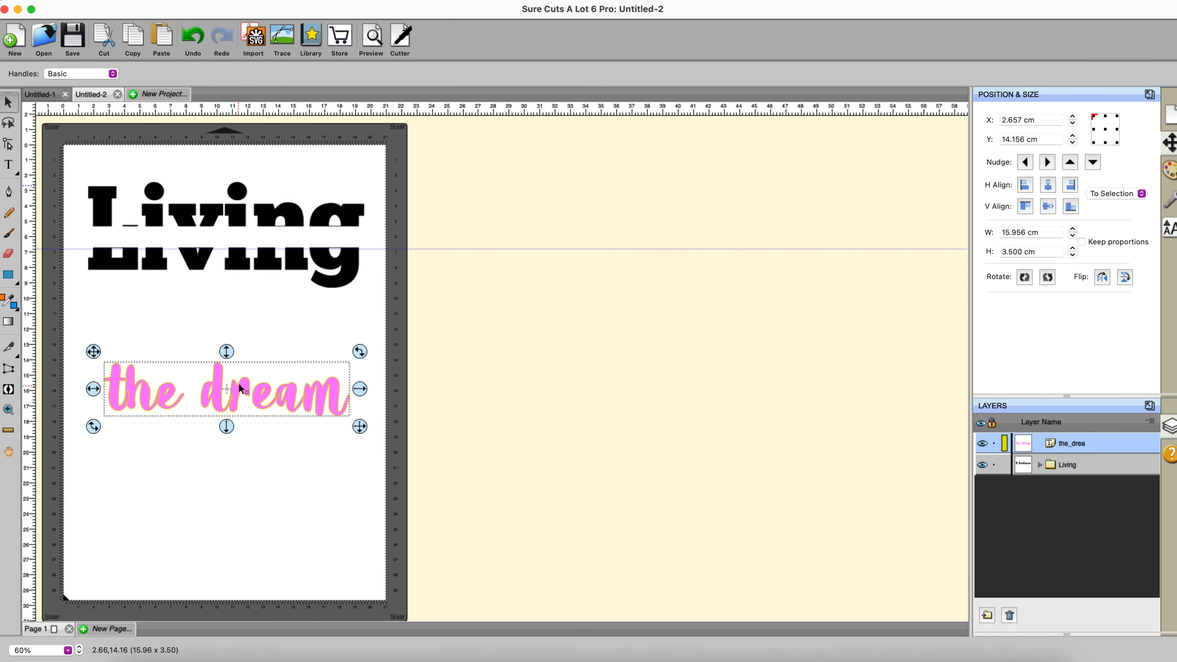
click(215, 223)
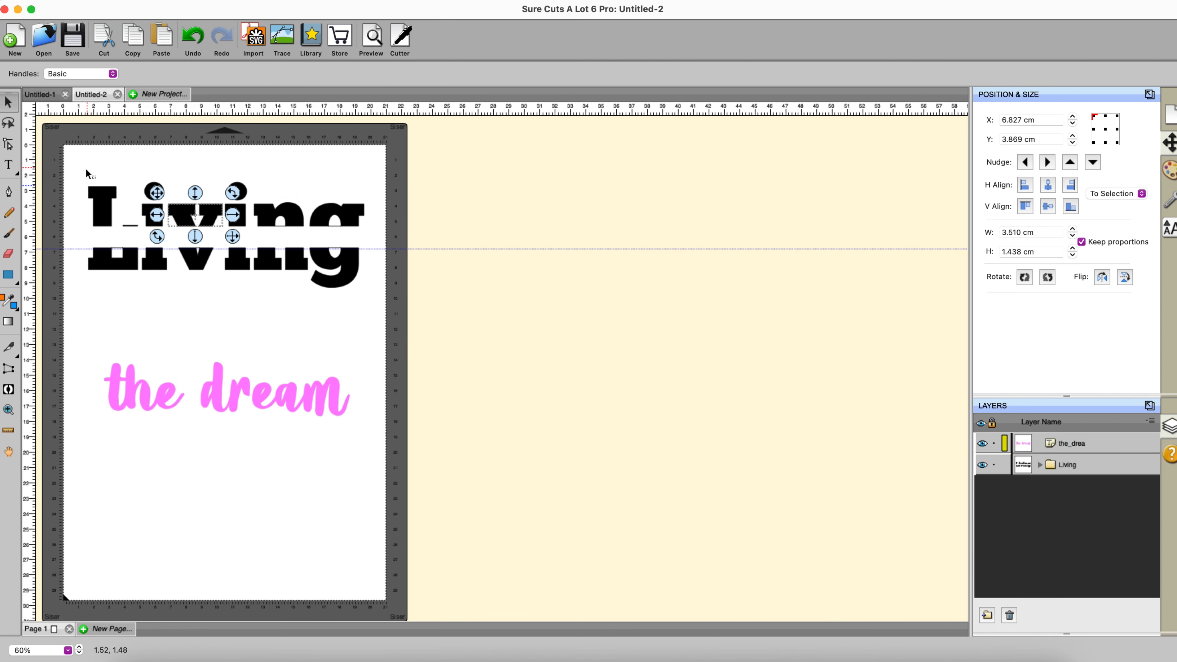
drag(71, 166, 392, 242)
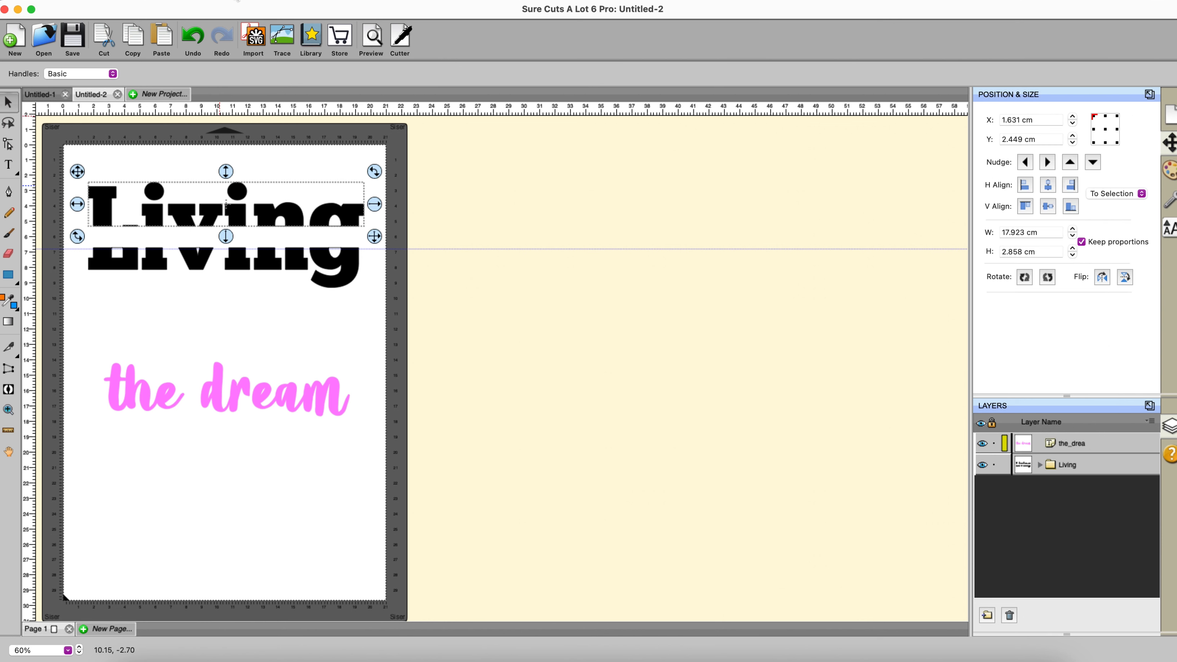
click(237, 0)
click(245, 12)
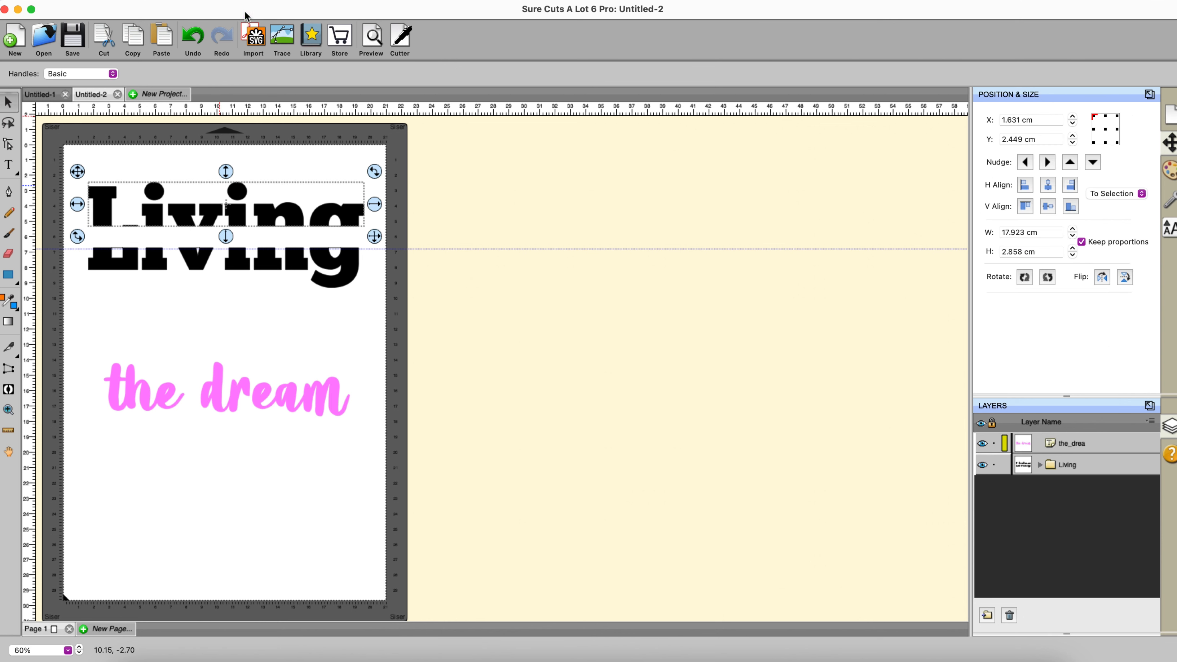
- Union the pieces of Living's lower half and move the upper half down about 0.4 cm to narrow the gap
click(253, 358)
drag(73, 231, 419, 331)
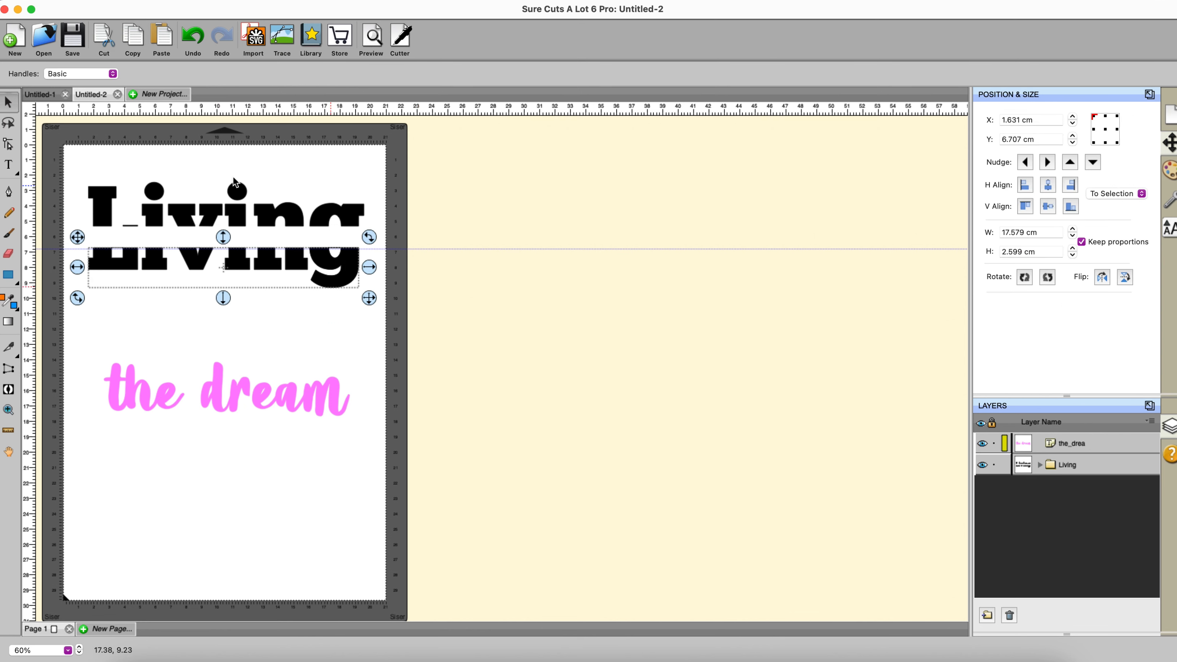
click(246, 2)
click(253, 11)
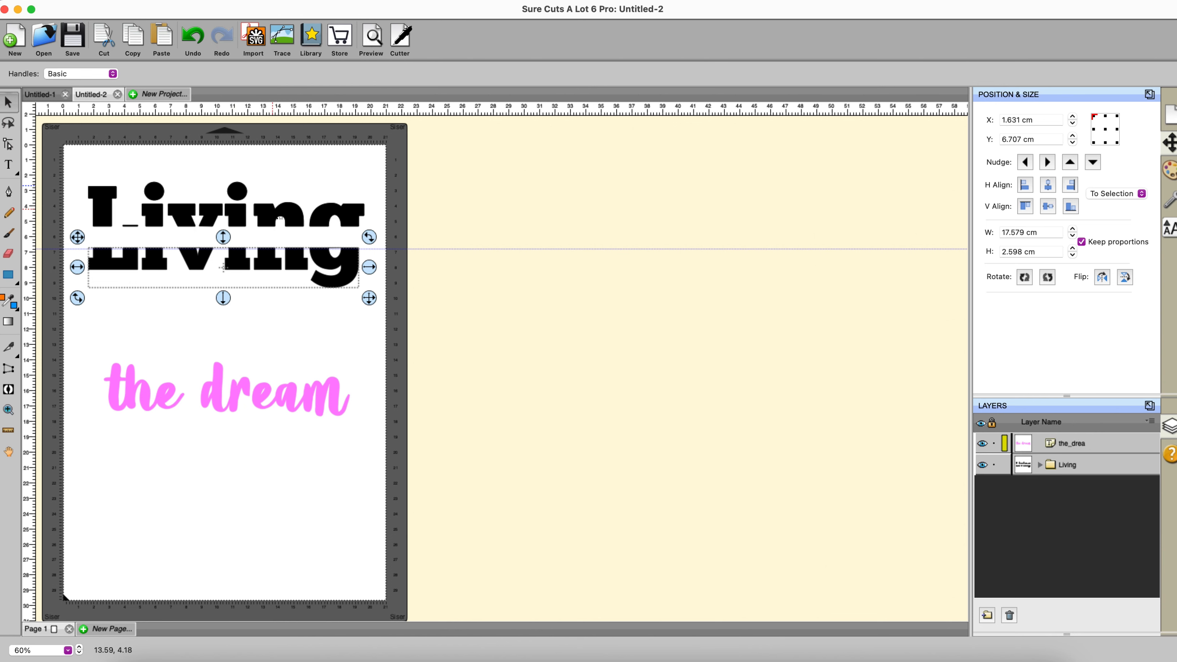
click(279, 218)
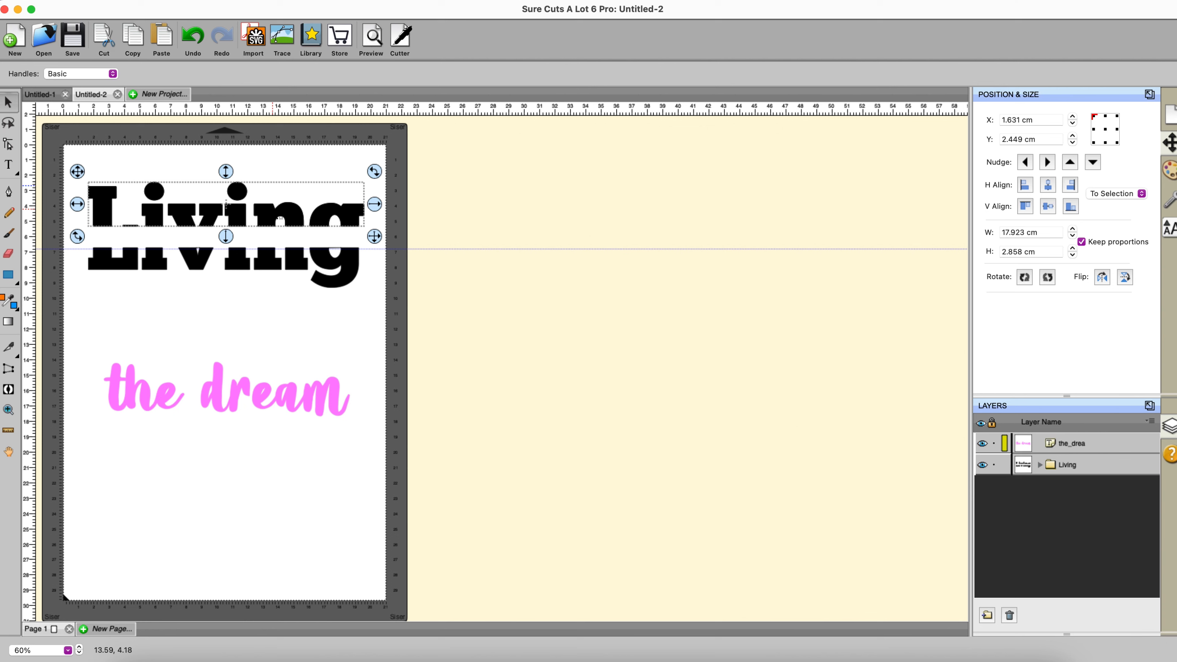
drag(280, 217, 227, 211)
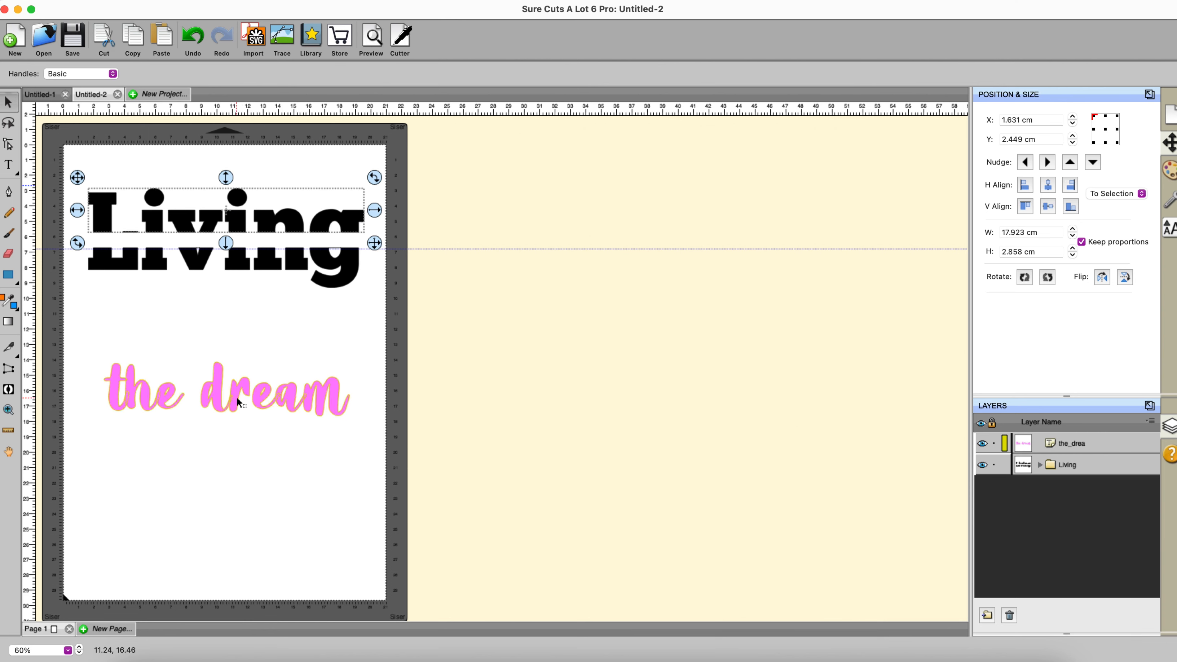
- Move "the dream" up slightly below Living and union its letters into one shape
mouse_move(239, 406)
mouse_down()
mouse_move(233, 240)
mouse_move(236, 392)
mouse_up()
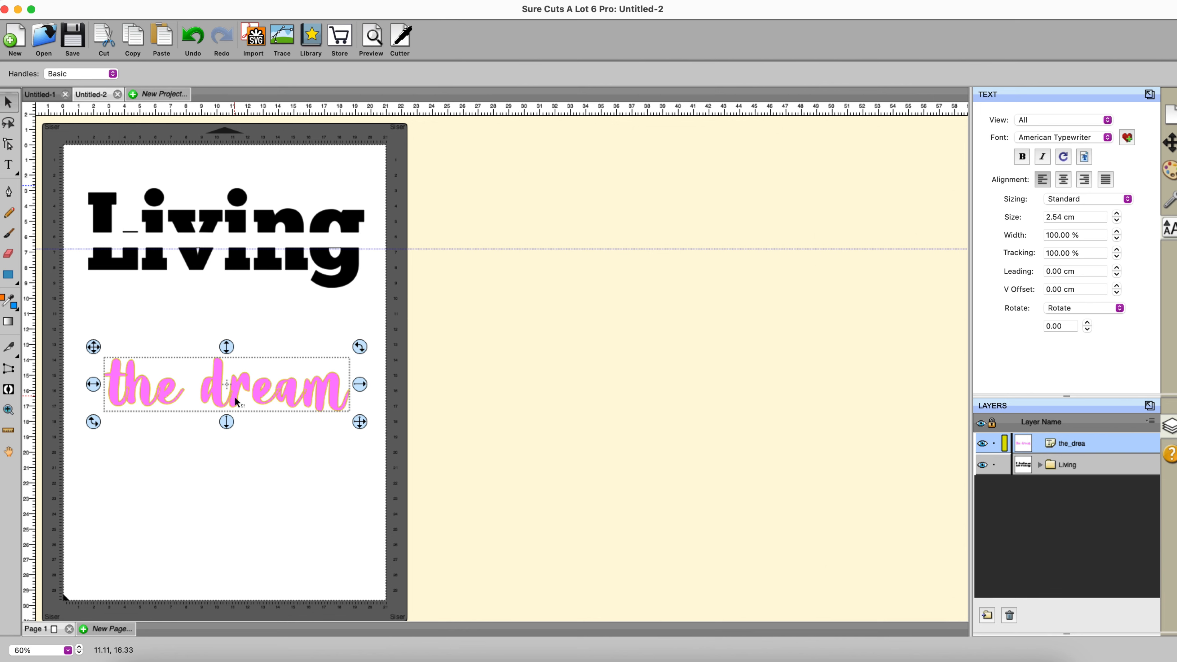
click(8, 410)
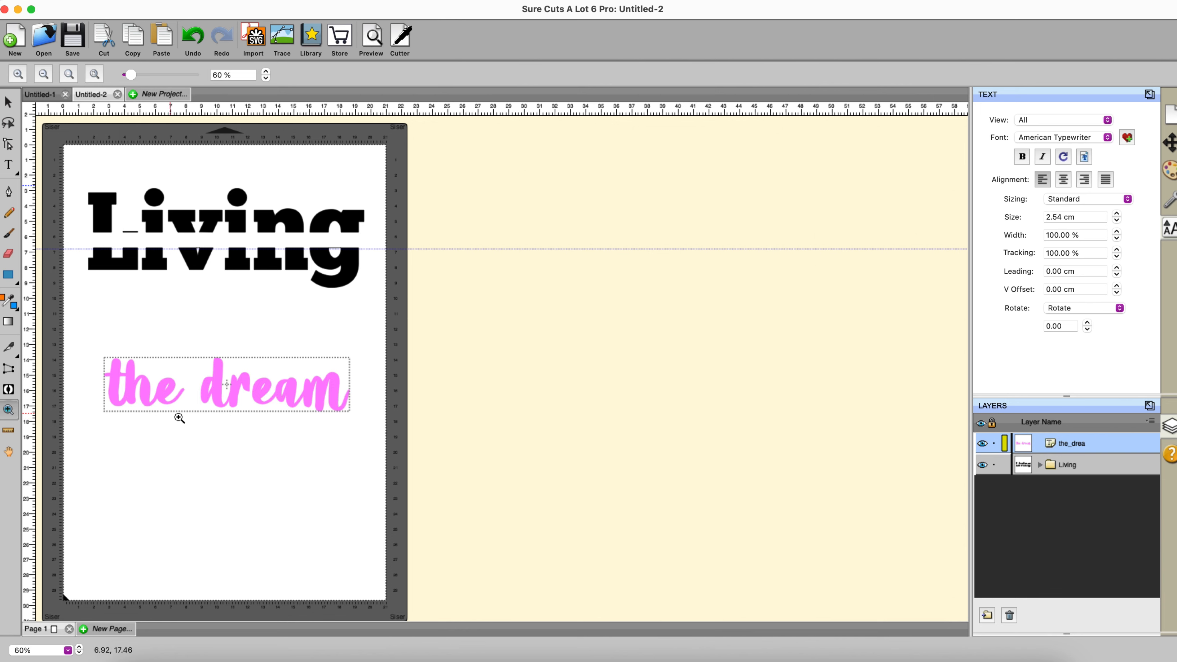
click(229, 400)
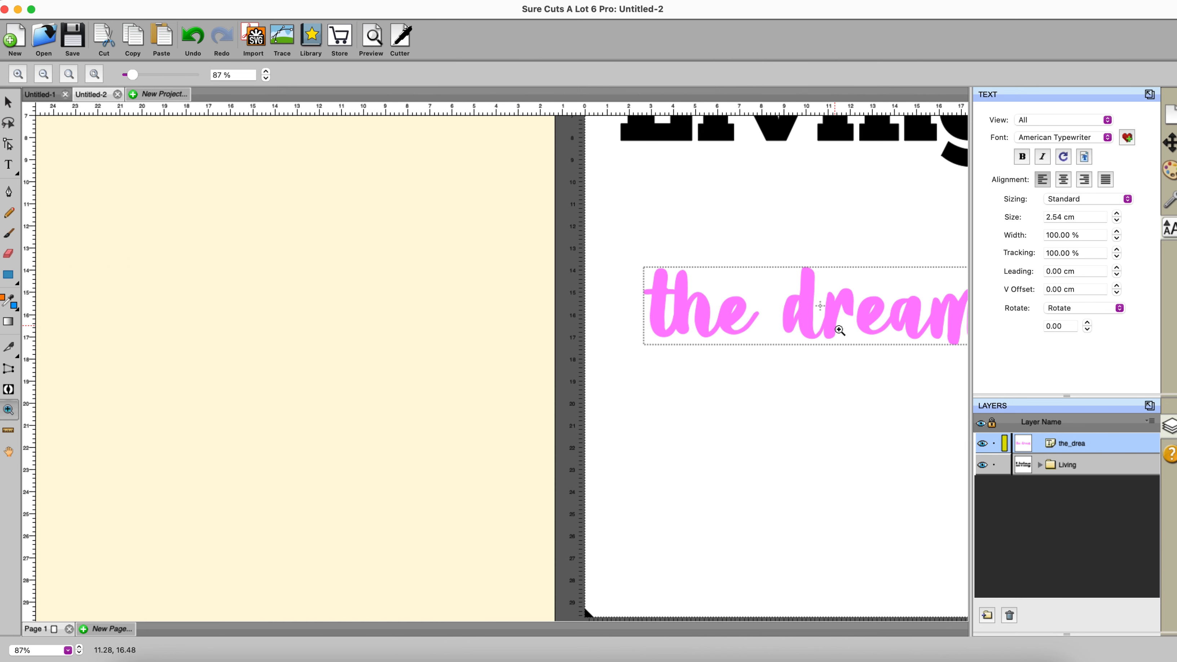
click(840, 330)
click(439, 373)
click(9, 102)
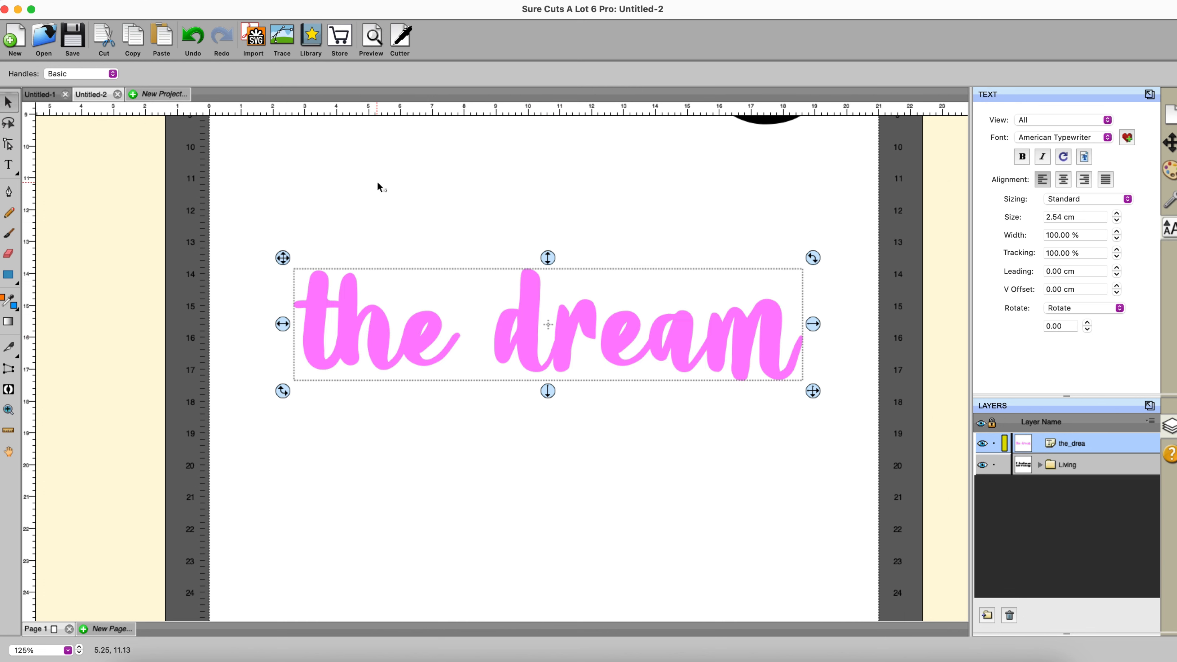
click(242, 0)
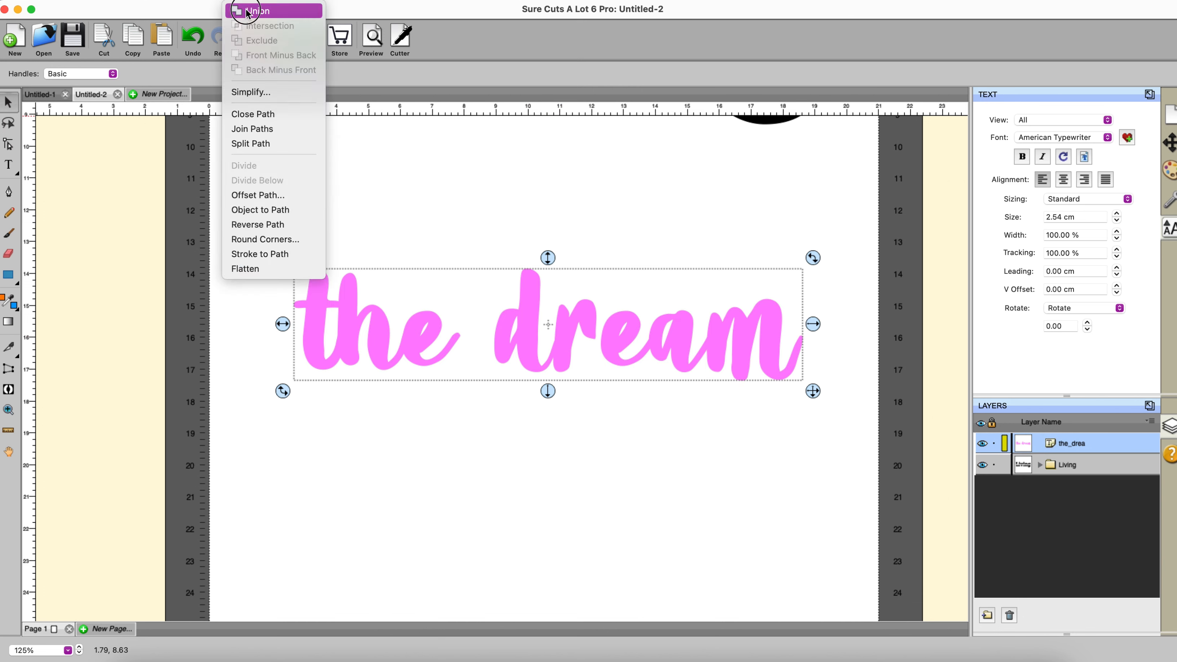
click(244, 11)
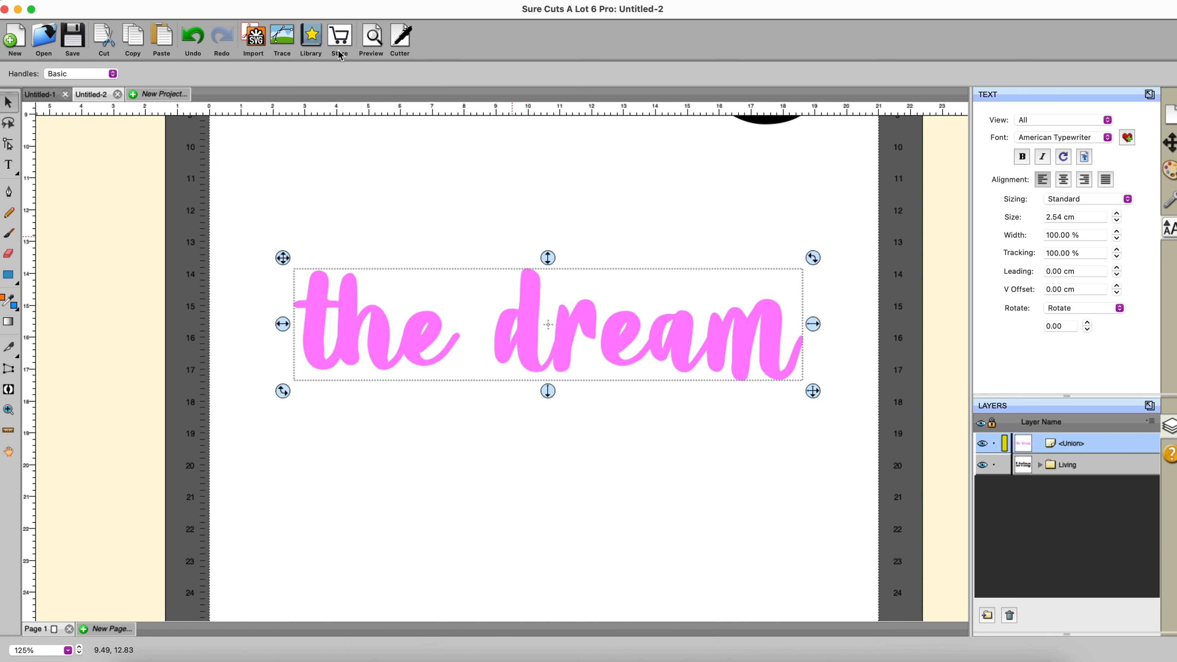
- Clear the guidelines from the workspace
click(421, 2)
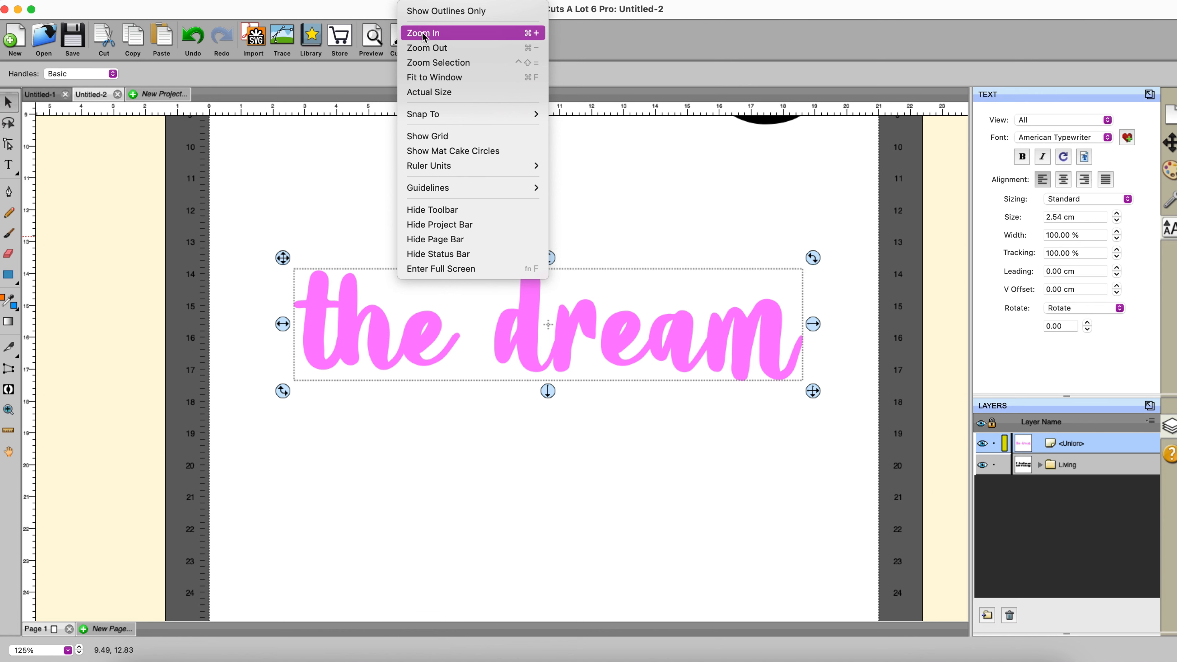
click(425, 79)
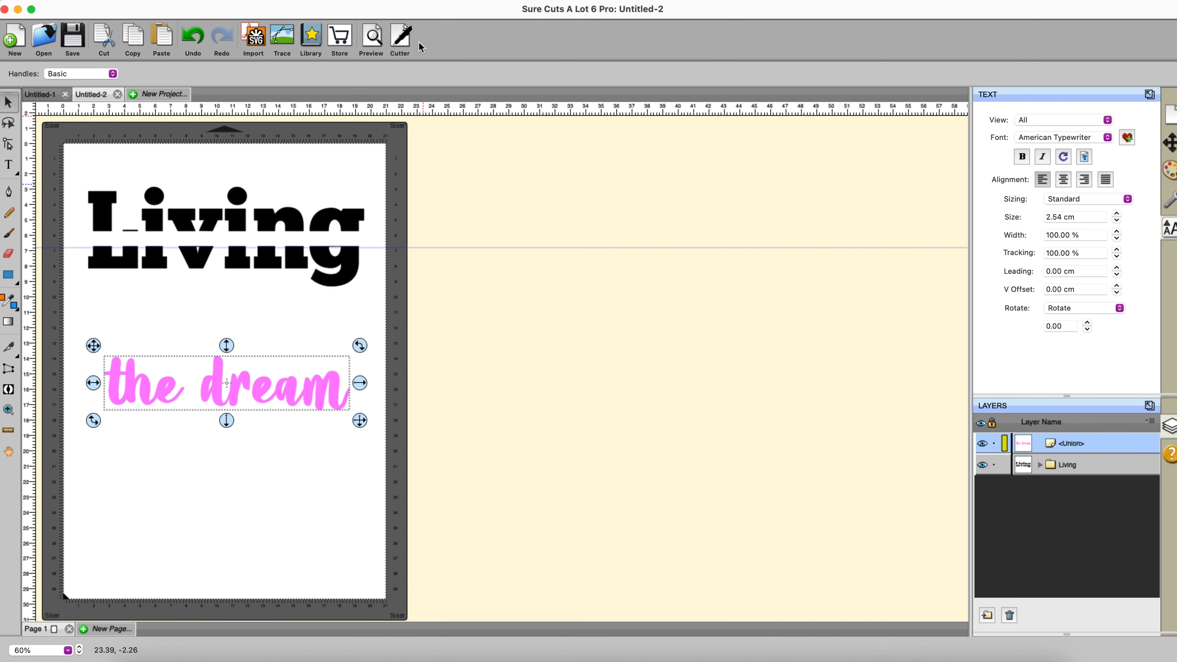
click(420, 3)
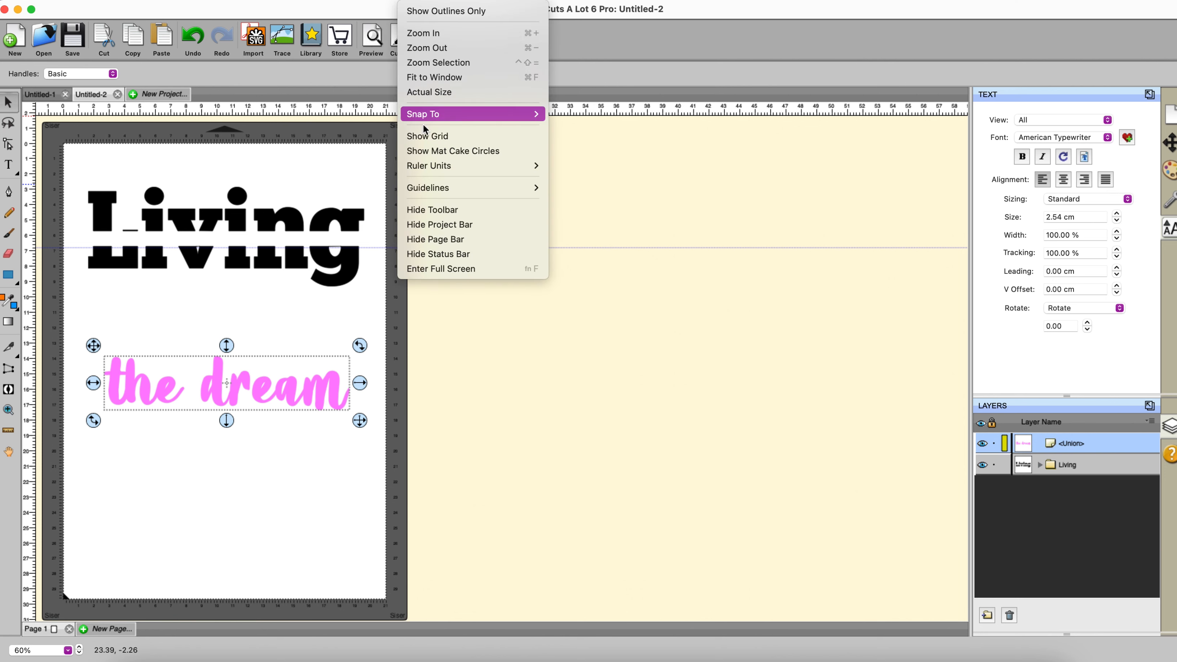
mouse_move(428, 186)
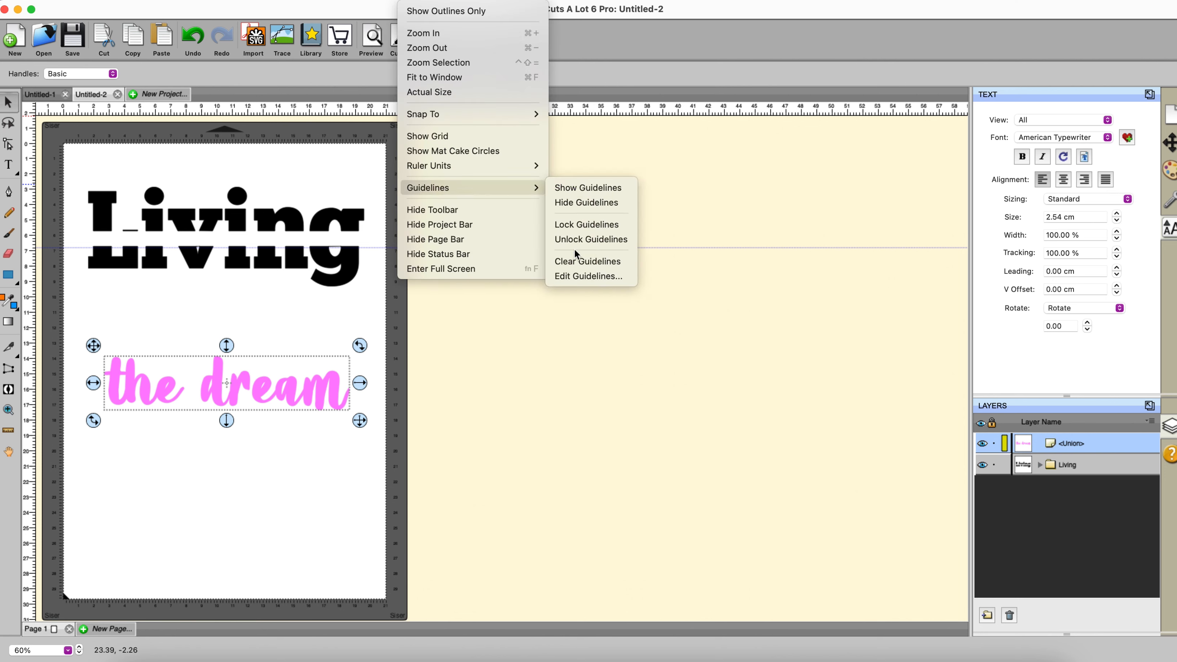
click(576, 262)
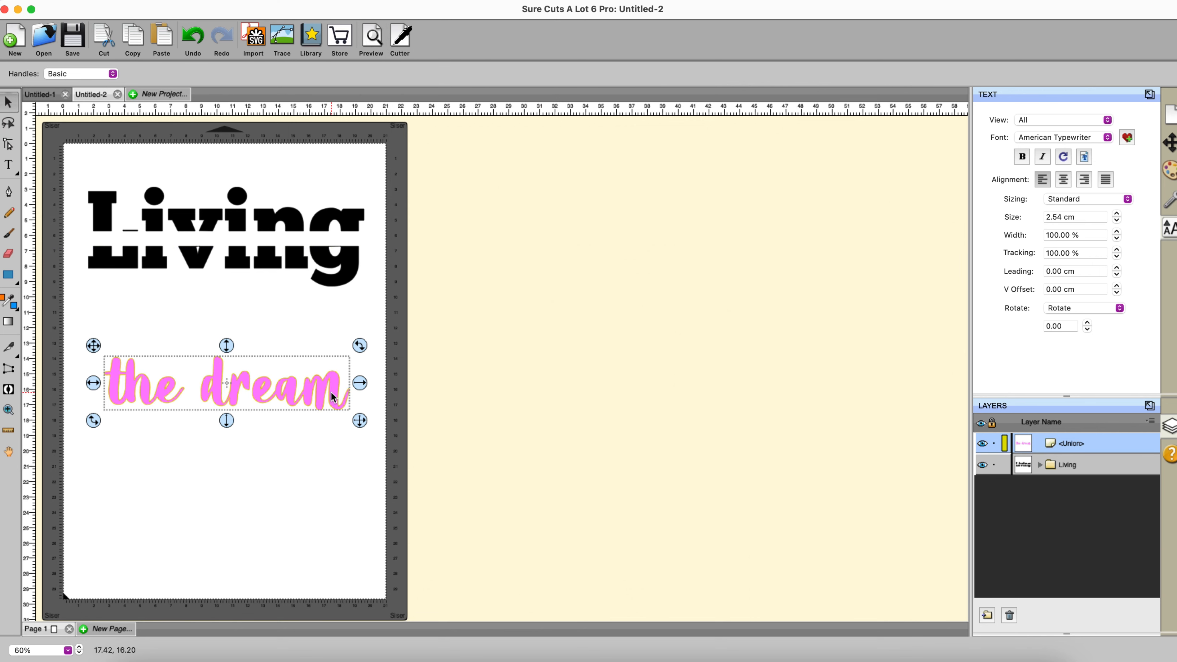
- Place "the dream" over the gap in Living, try centre-aligning all the pieces, and undo the alignment
drag(332, 396, 332, 248)
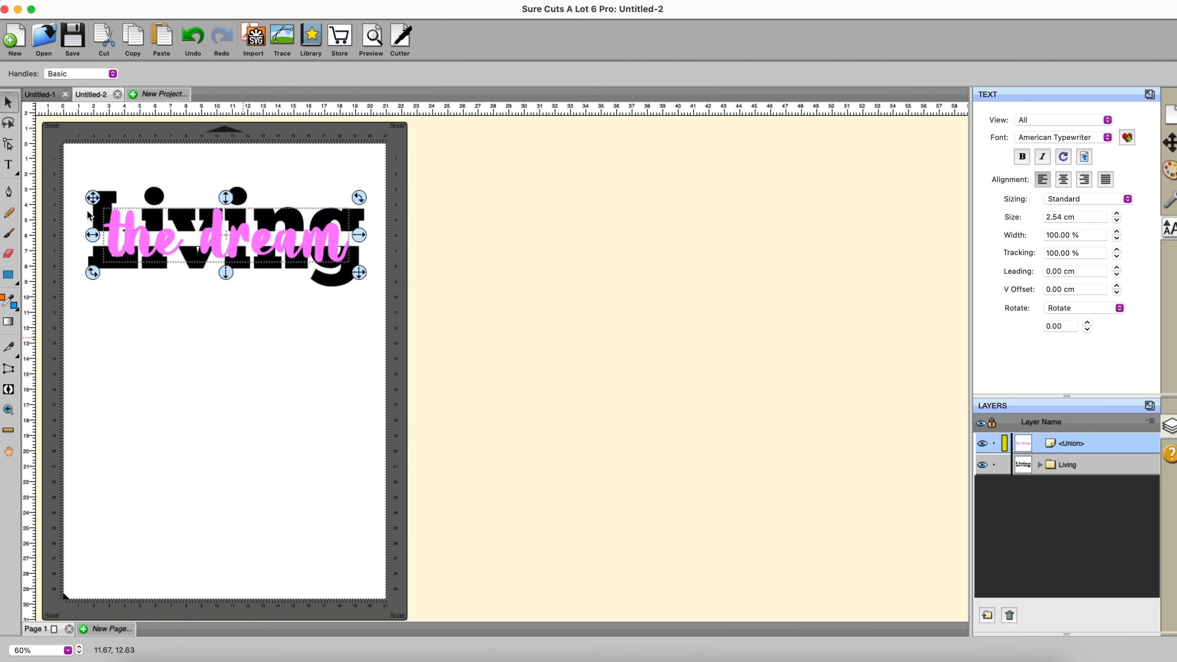
drag(65, 159, 429, 371)
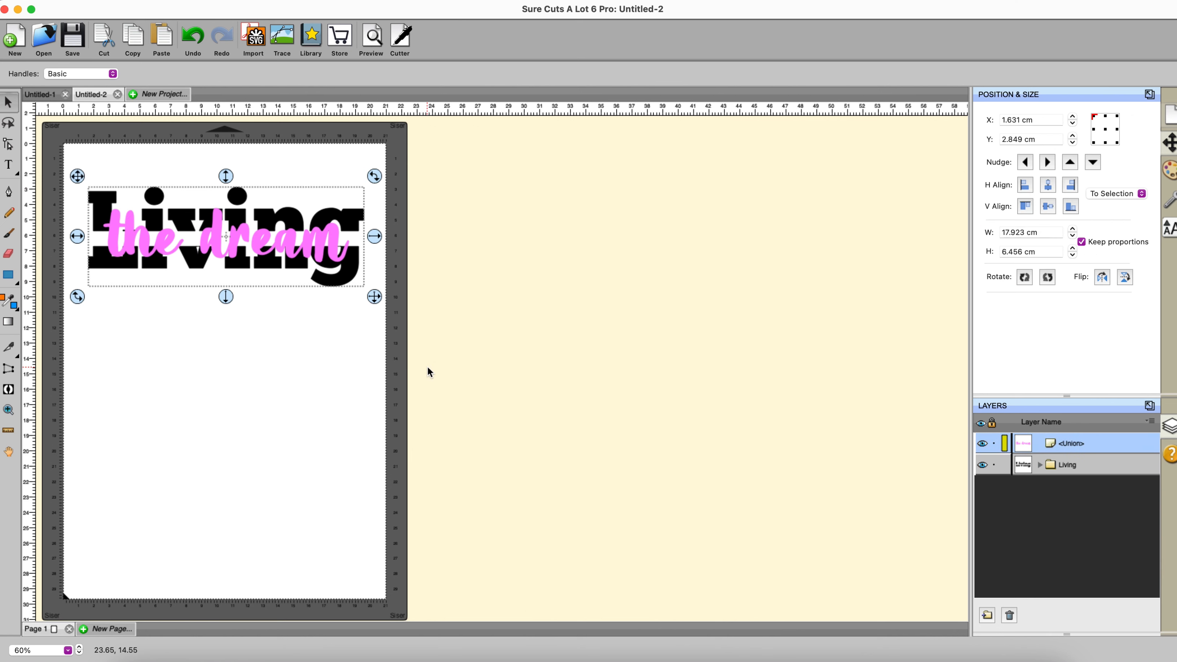
click(1049, 185)
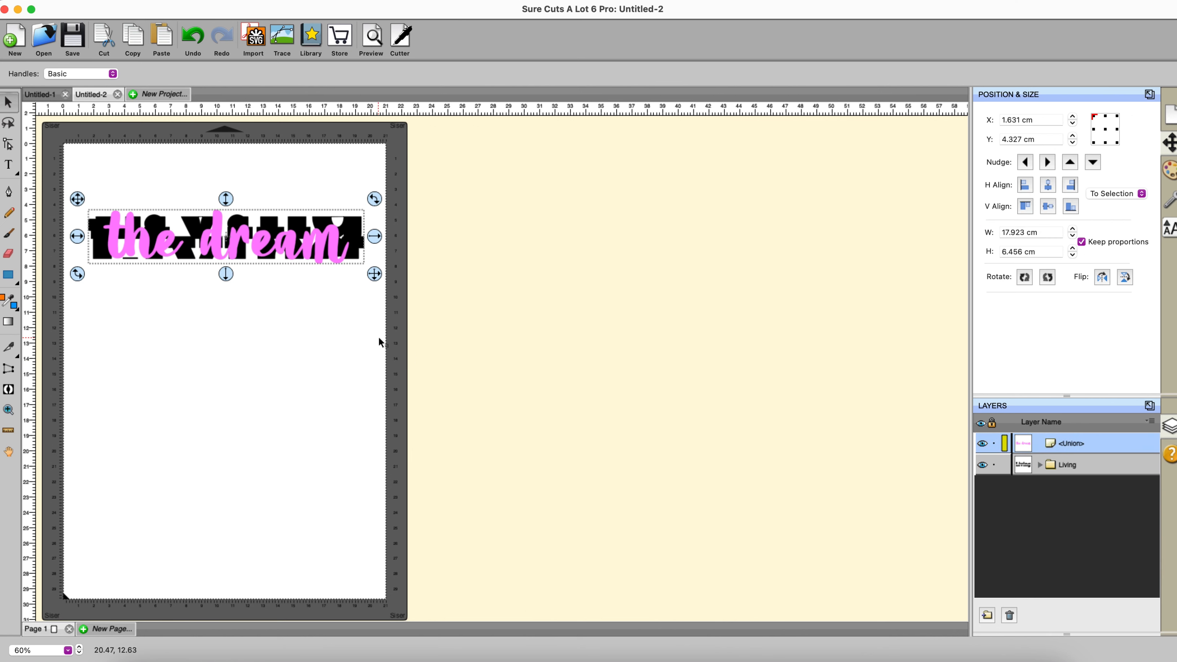
click(197, 40)
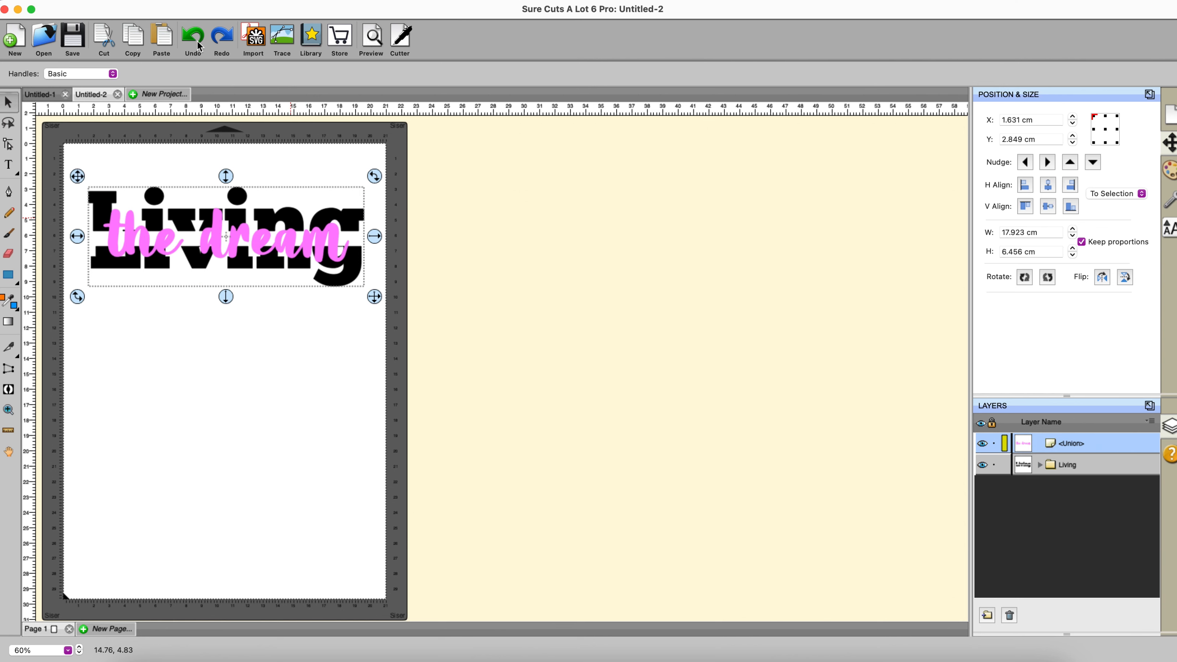
click(366, 335)
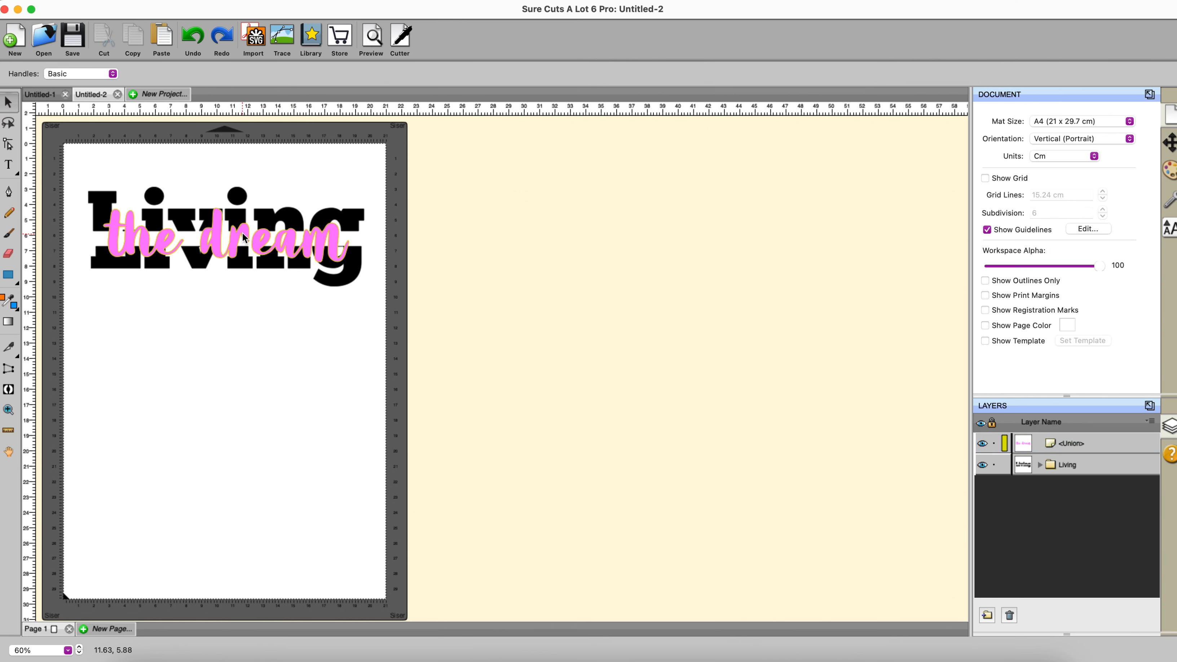
- Move "the dream" below Living and union Living's upper and lower halves into one object
drag(242, 233, 251, 386)
drag(54, 167, 442, 323)
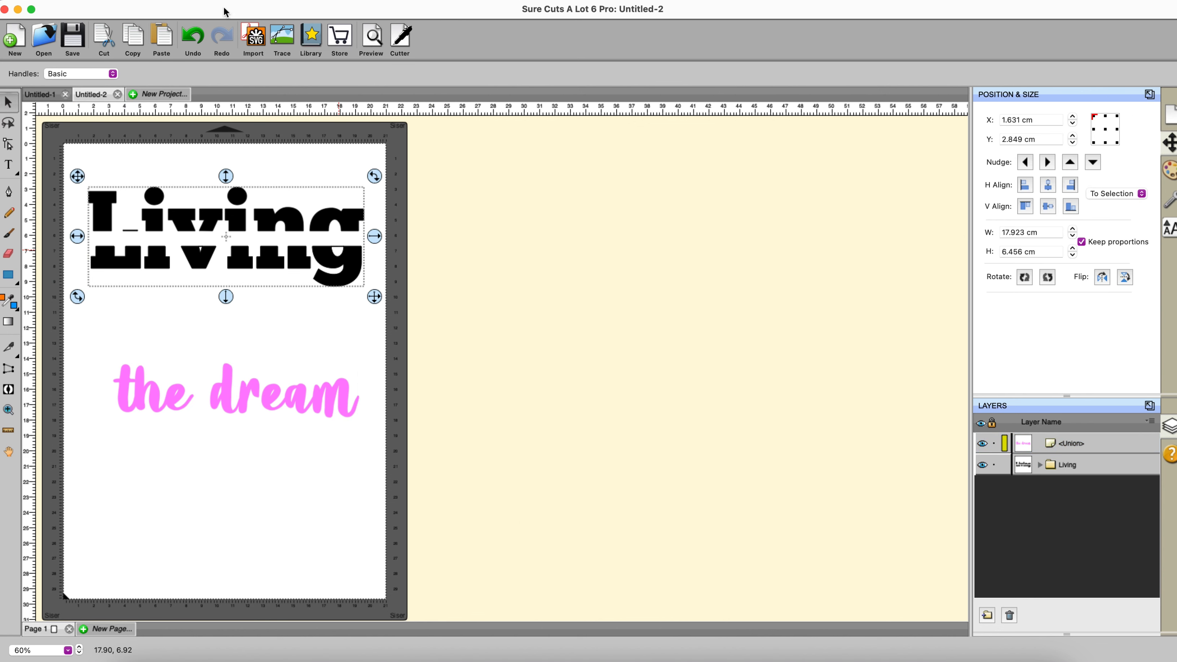
click(236, 1)
click(252, 11)
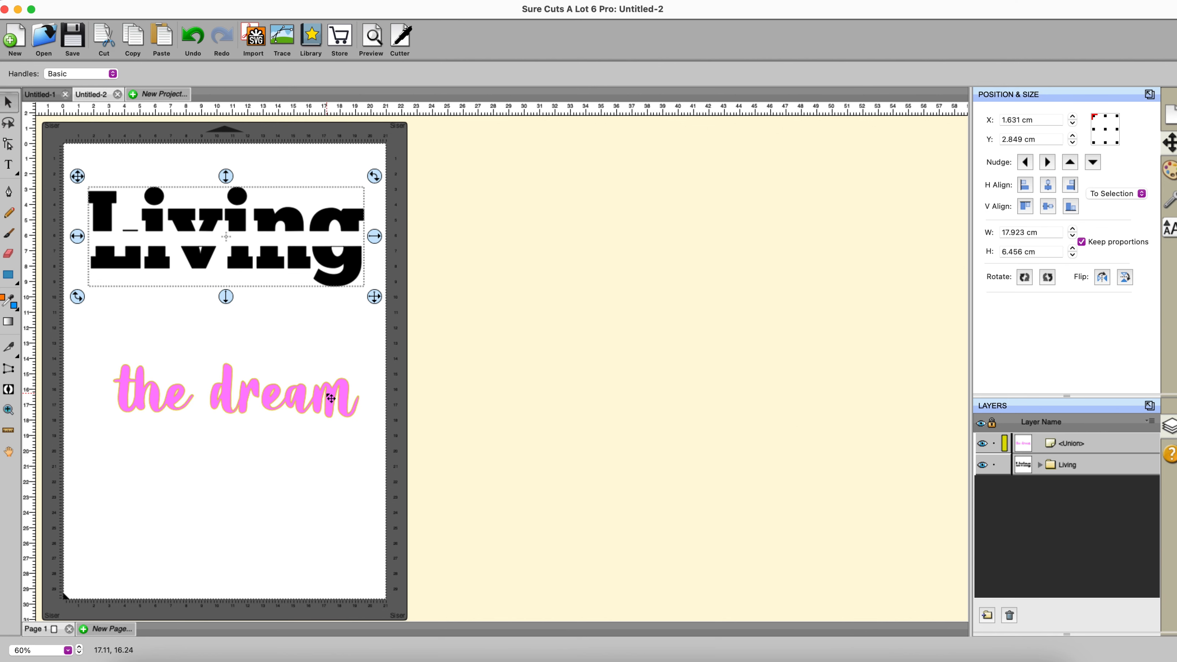
- Move "the dream" back over the gap and centre it with Living horizontally and vertically
drag(331, 398, 315, 238)
drag(67, 173, 493, 370)
click(1048, 185)
click(1048, 207)
click(633, 322)
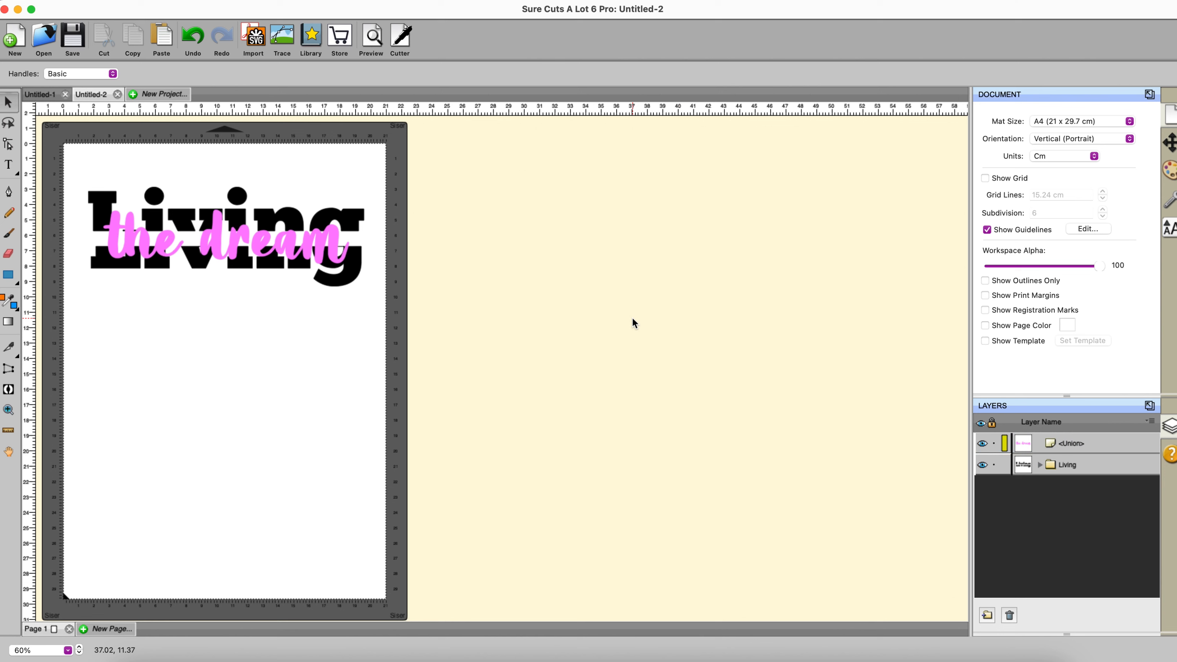
- Shrink "the dream" proportionally to about 13.5 cm wide and centre it on Living in both directions
click(335, 242)
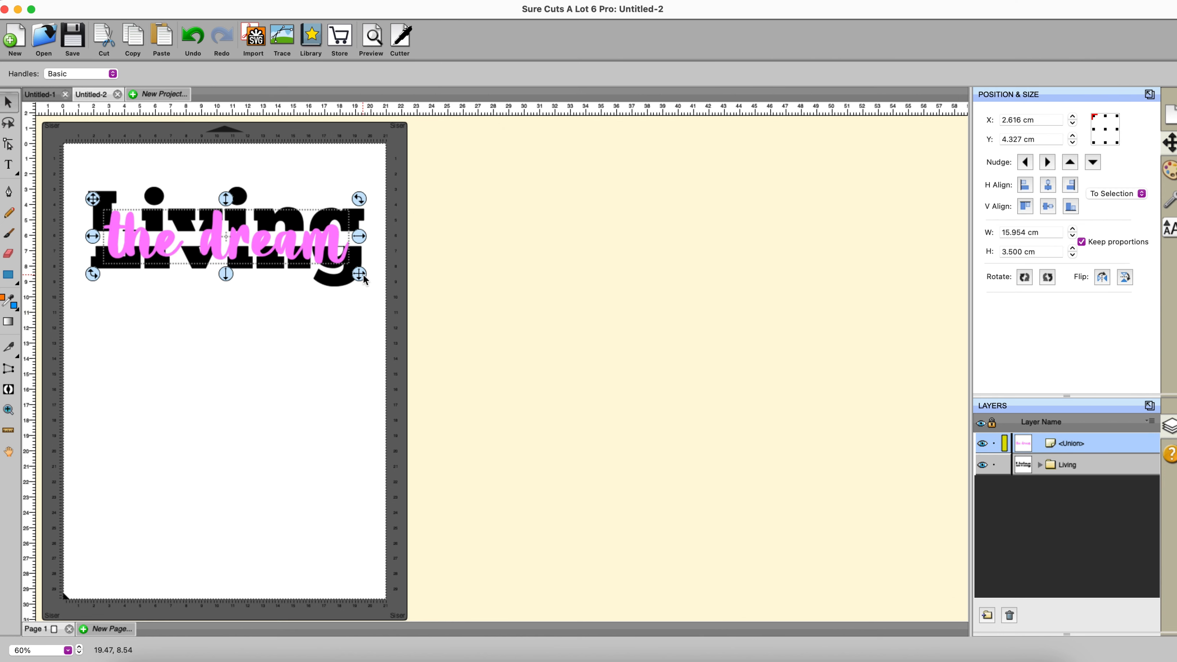
drag(359, 273, 323, 266)
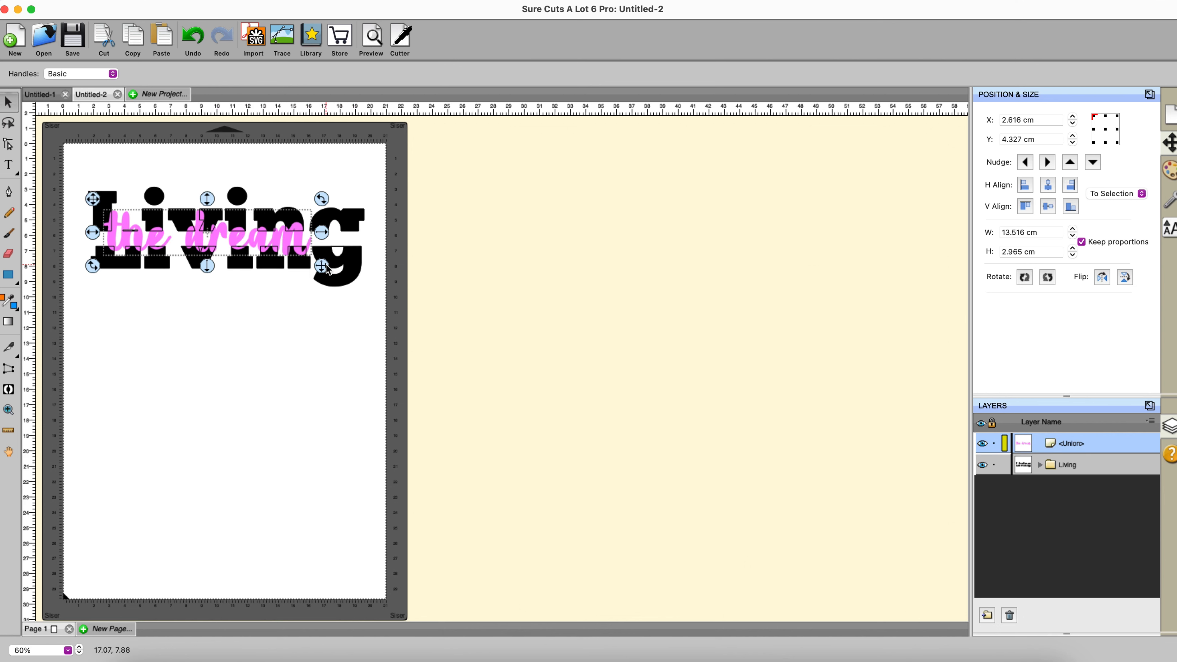
drag(67, 167, 461, 390)
click(1043, 183)
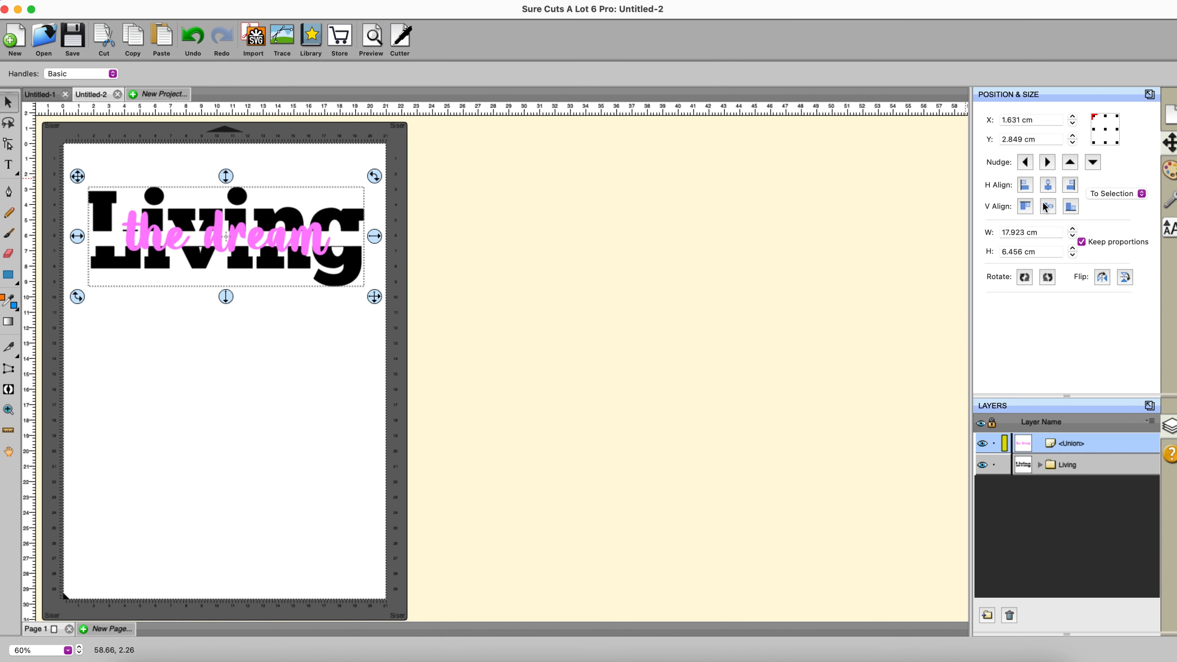
click(1043, 202)
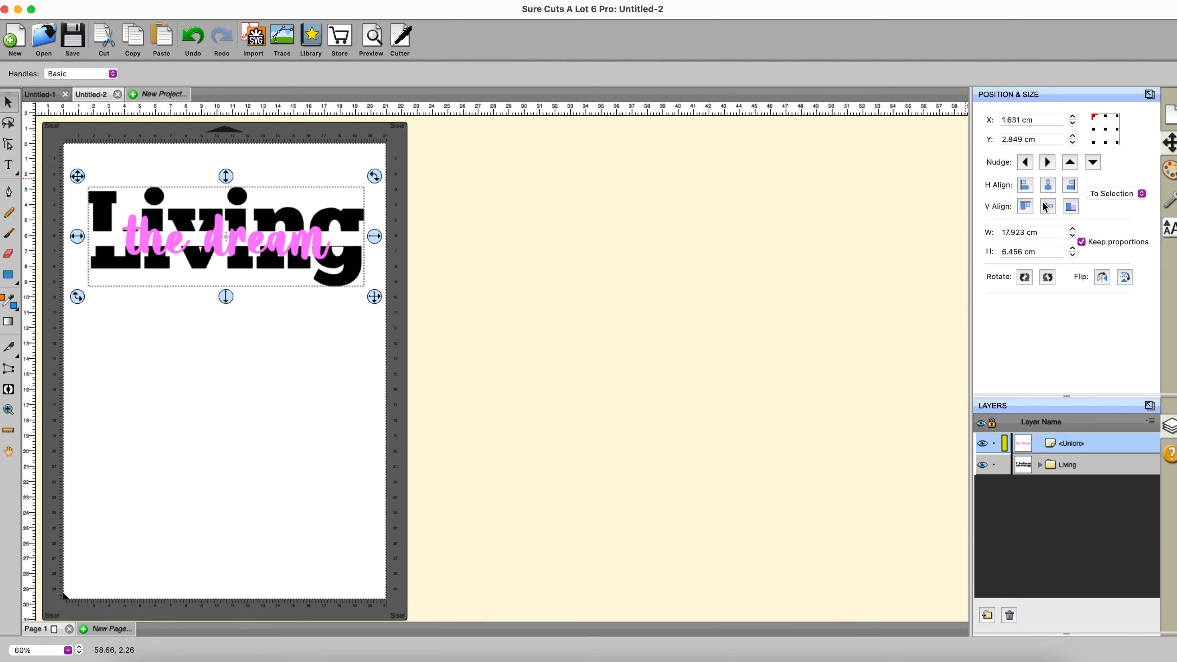
click(219, 391)
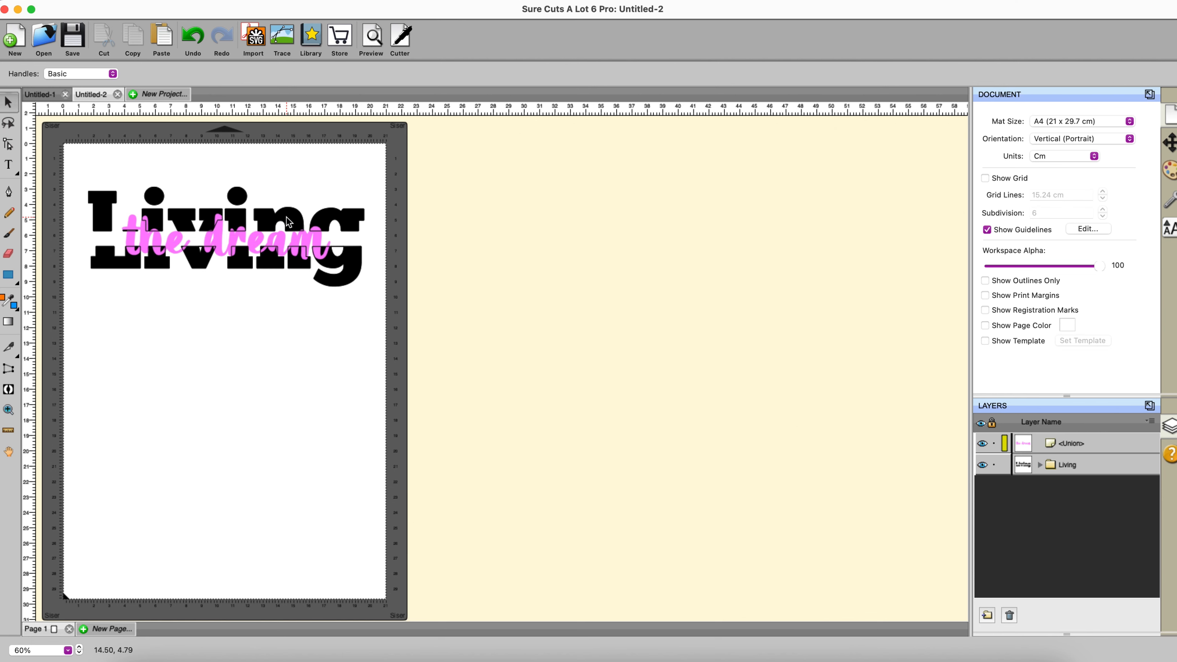
click(318, 245)
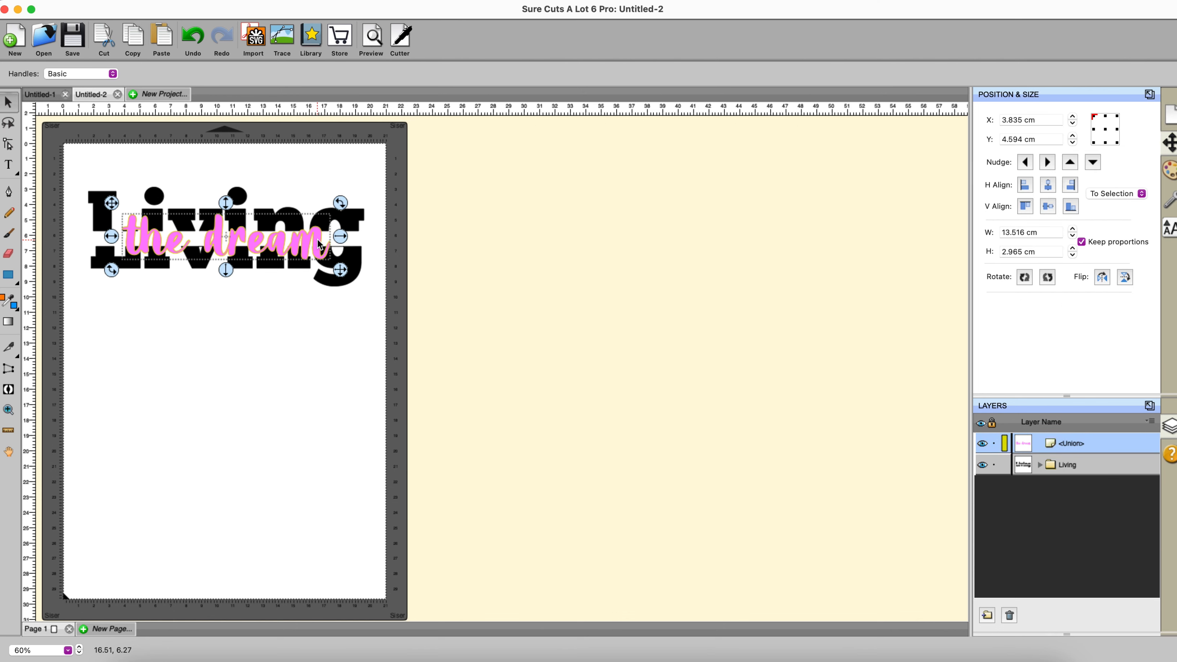
right_click(318, 245)
click(337, 329)
click(460, 327)
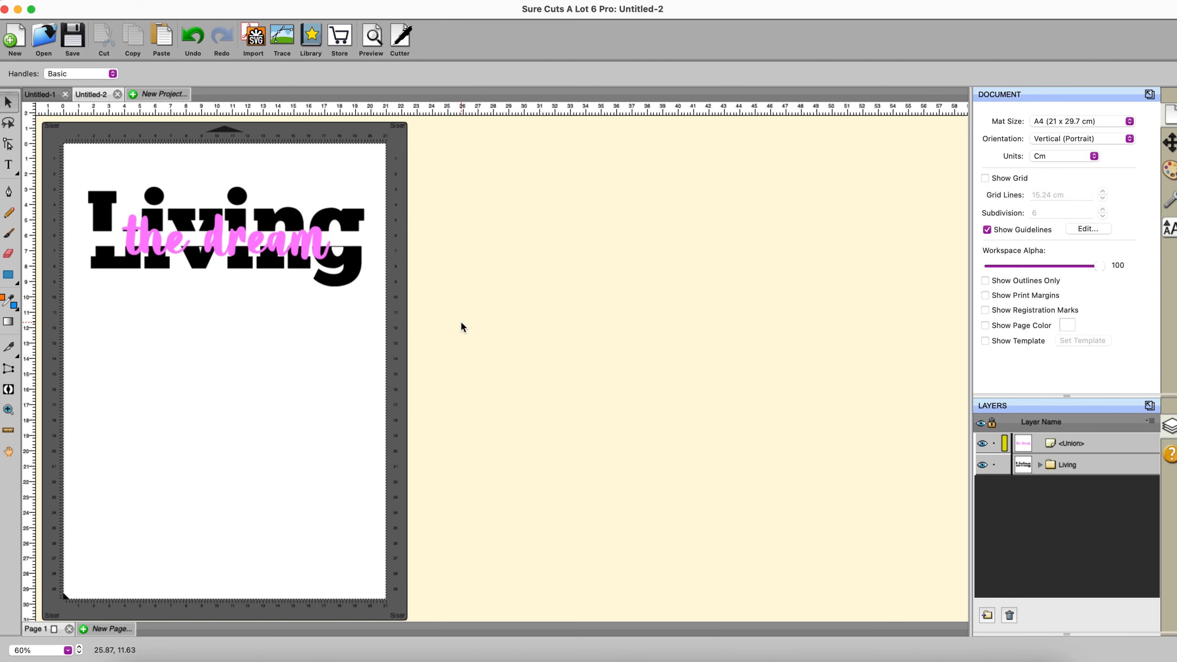
- Apply Knockout with a 0.20 cm gap to Living and "the dream", and move the pink pieces below Living to about Y 18 cm
drag(66, 157, 483, 414)
click(354, 2)
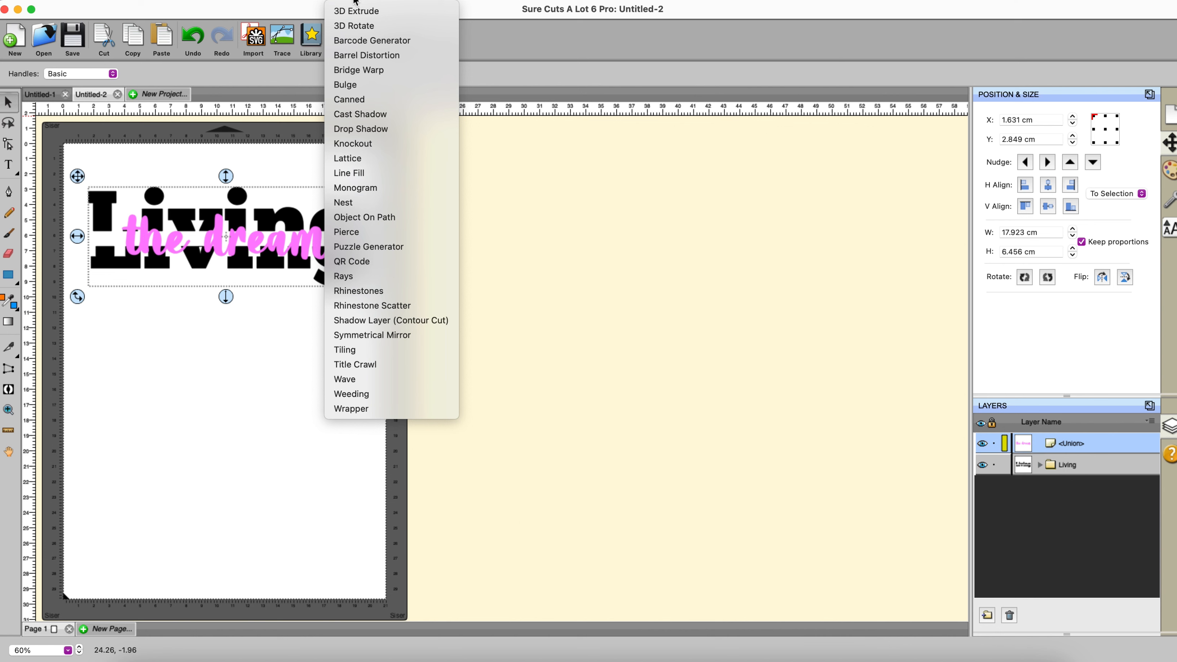
click(357, 145)
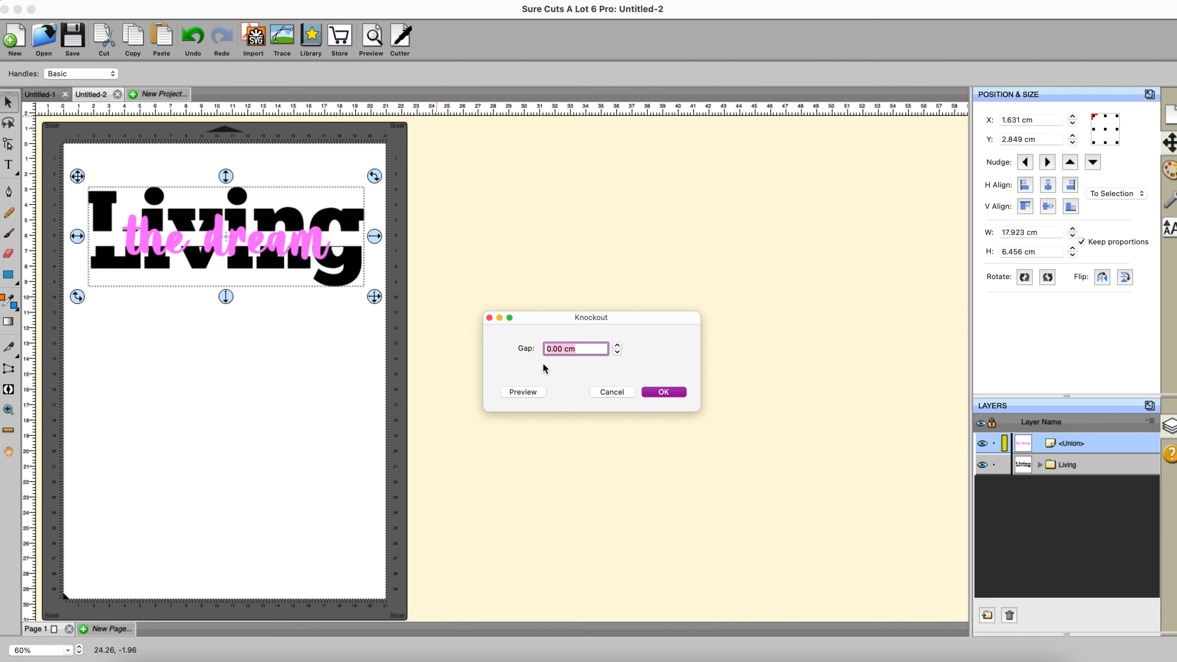
click(617, 347)
click(524, 393)
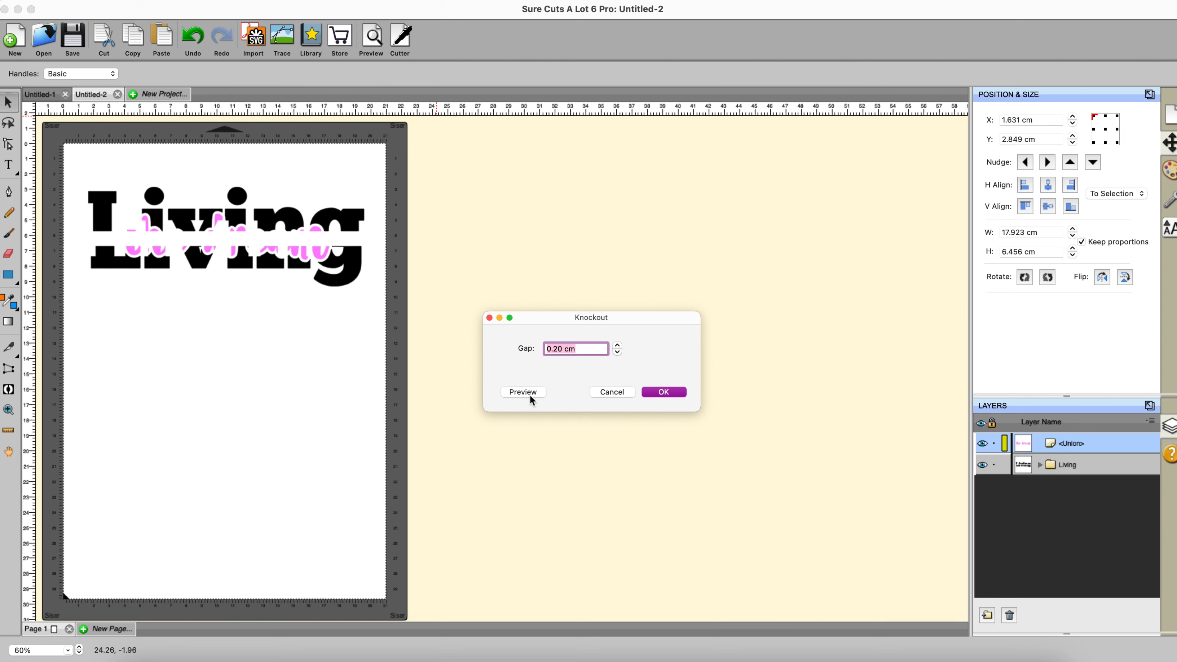
click(660, 394)
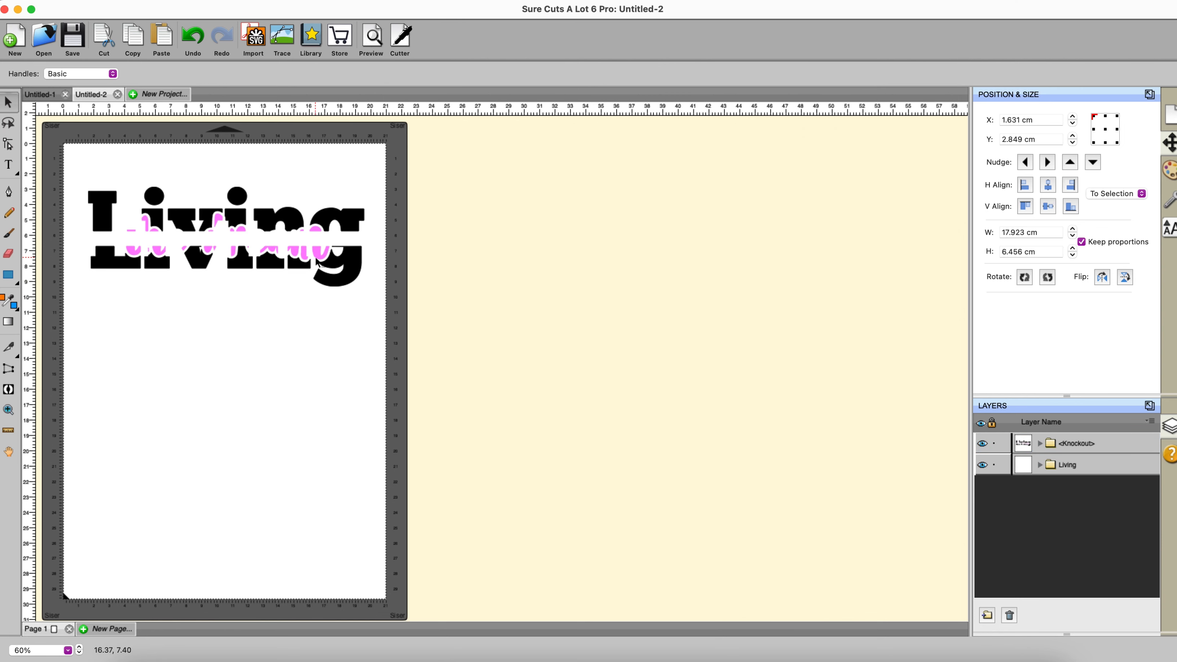
drag(320, 258, 350, 458)
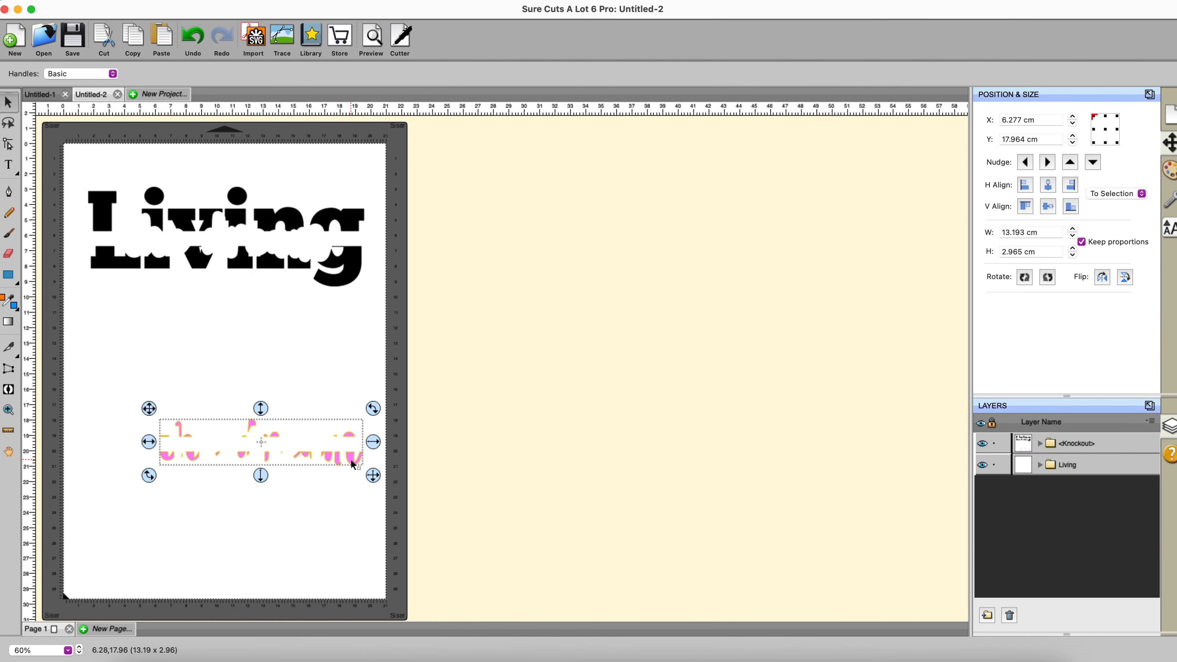
- Delete the leftover pink pieces below Living and paste the copied "the dream" in place over the knocked-out word
key(Delete)
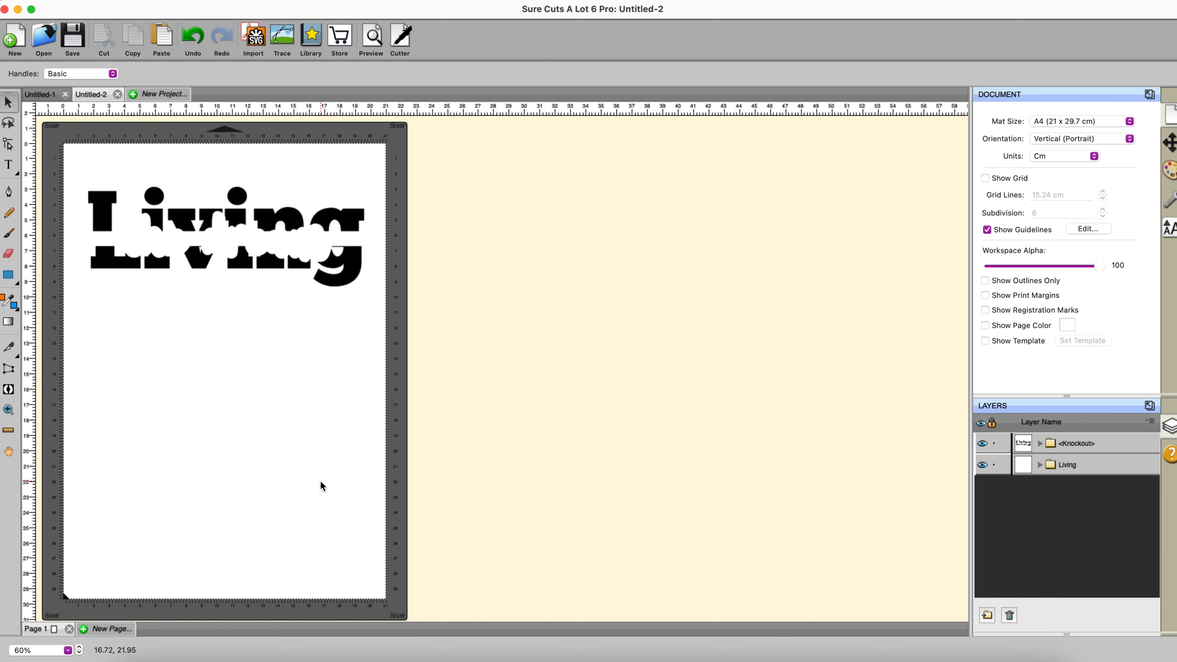
click(172, 1)
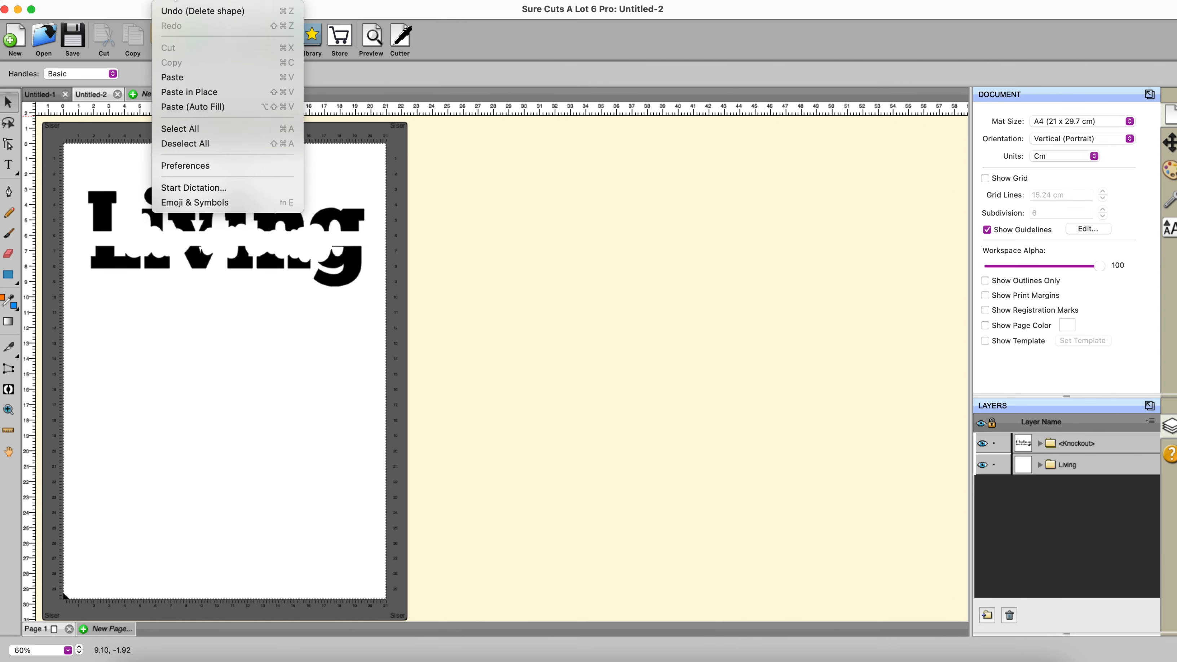
click(183, 93)
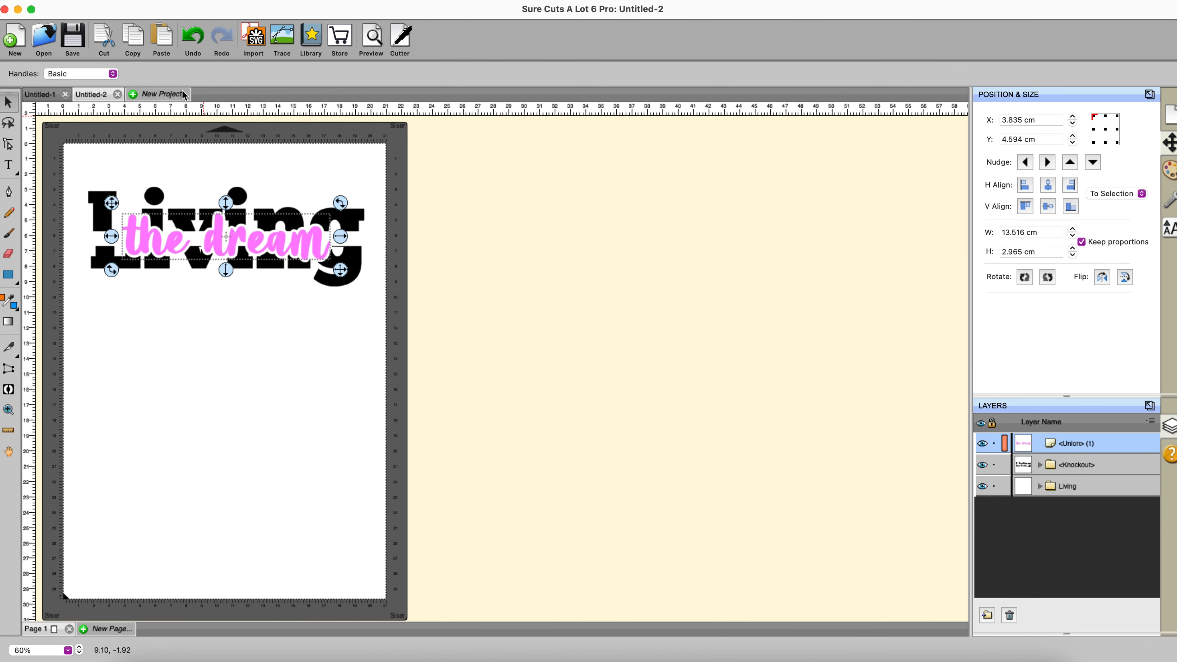
click(513, 411)
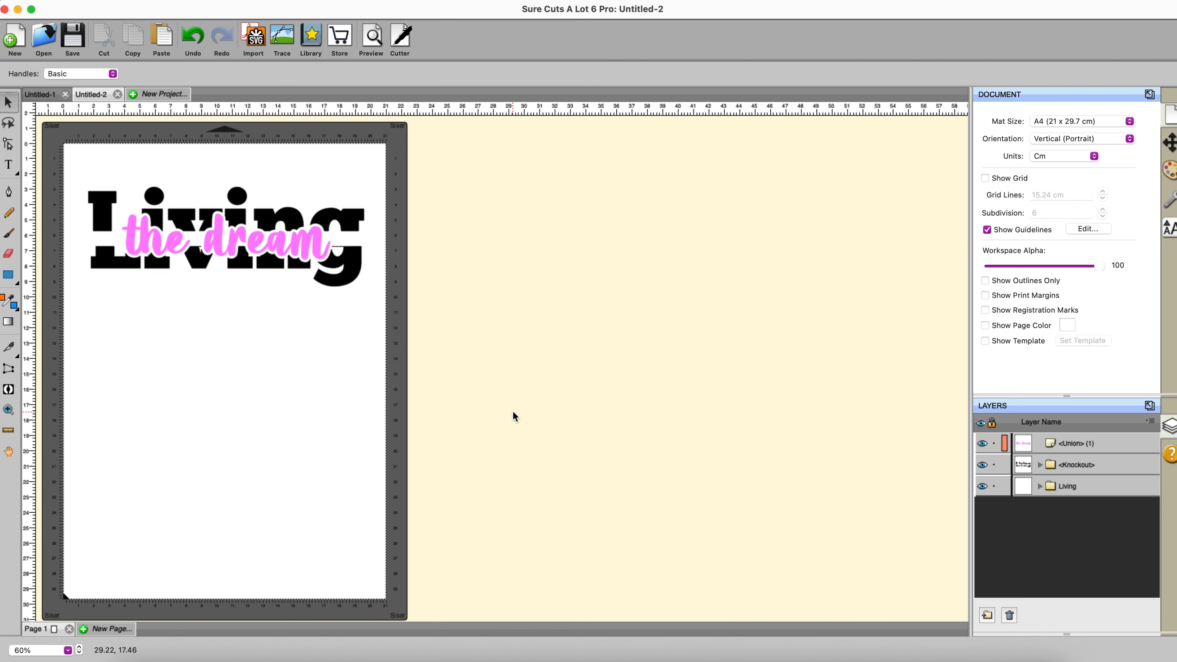
- Select the whole design and check its style and cut line settings
click(68, 160)
drag(67, 163, 421, 394)
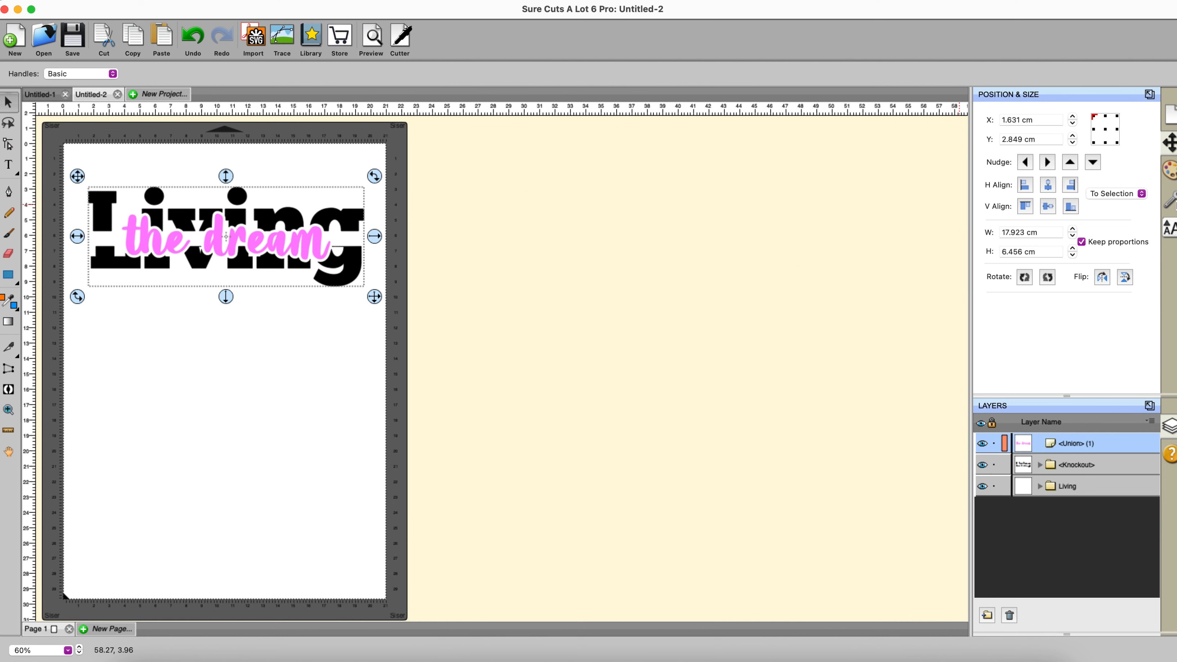
click(1172, 201)
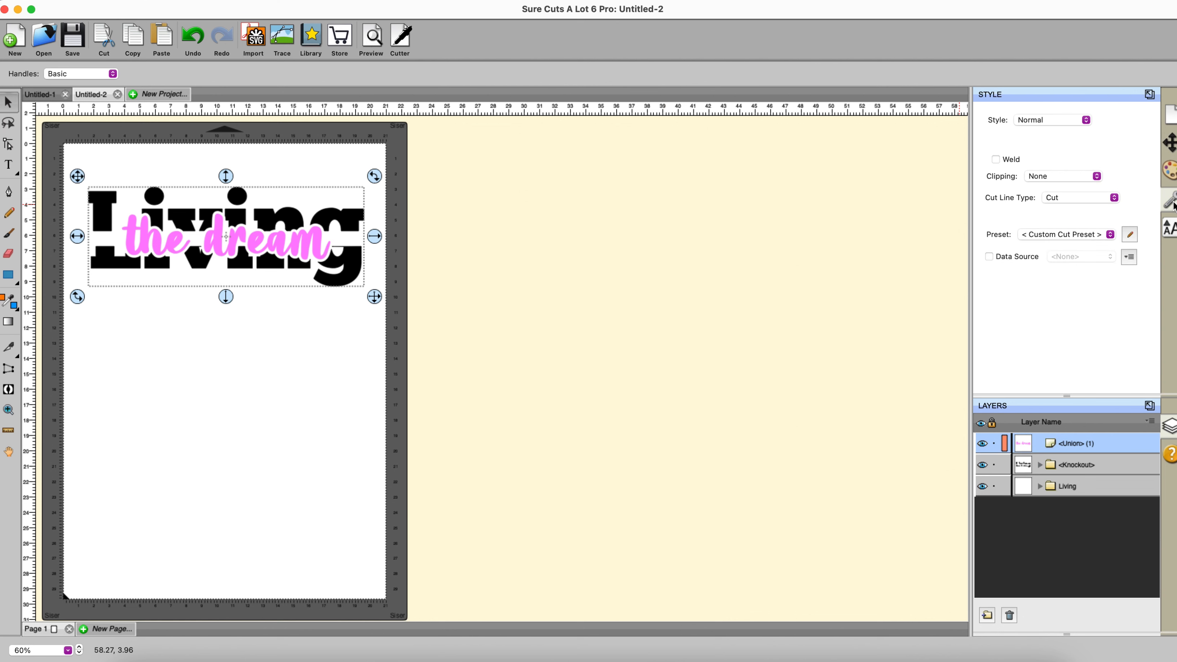
click(894, 244)
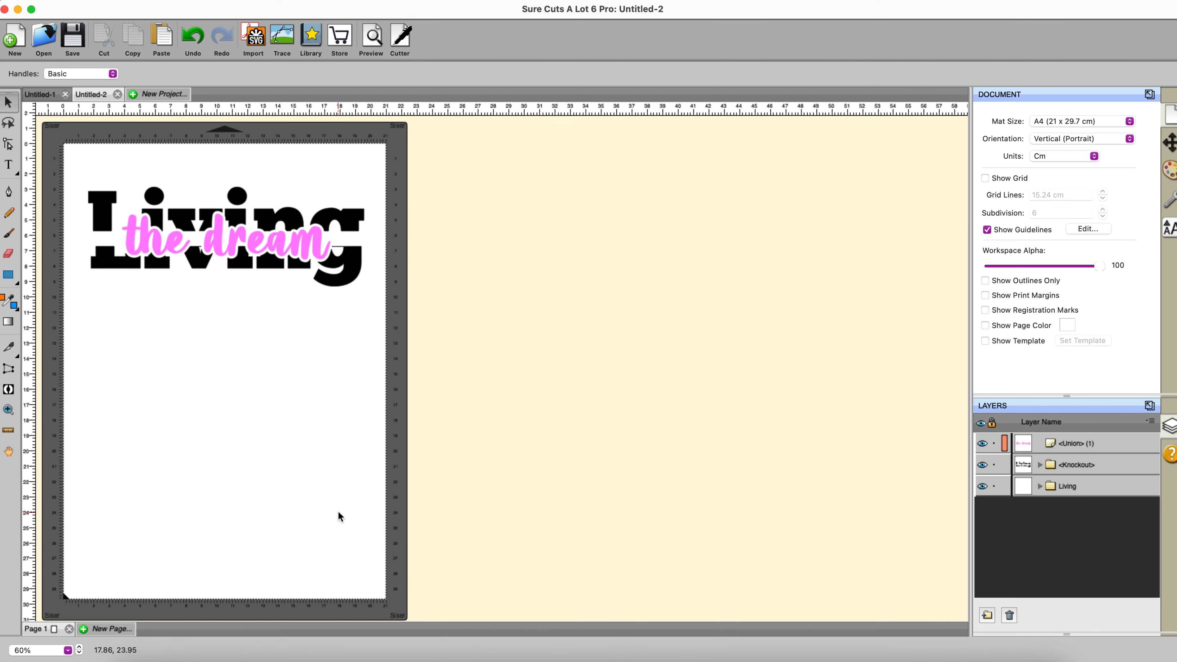
- Insert a heart from the library's Basic Shapes and fit it, about 0.78 cm wide, in the gap before "the dream"
click(311, 38)
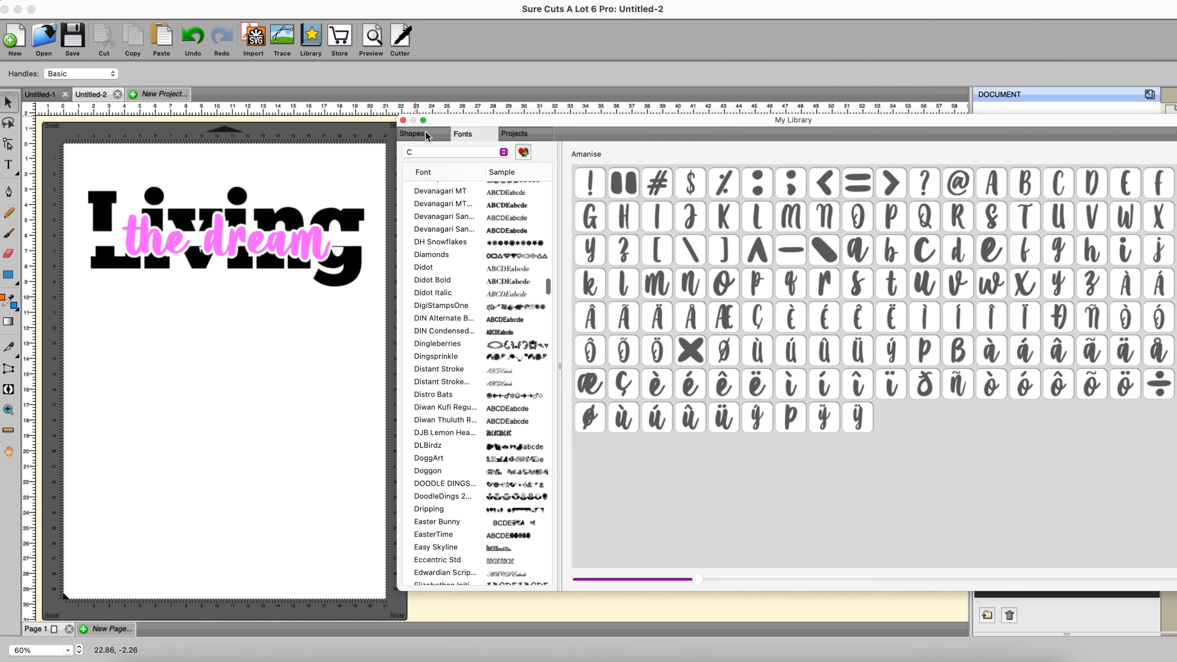
click(411, 133)
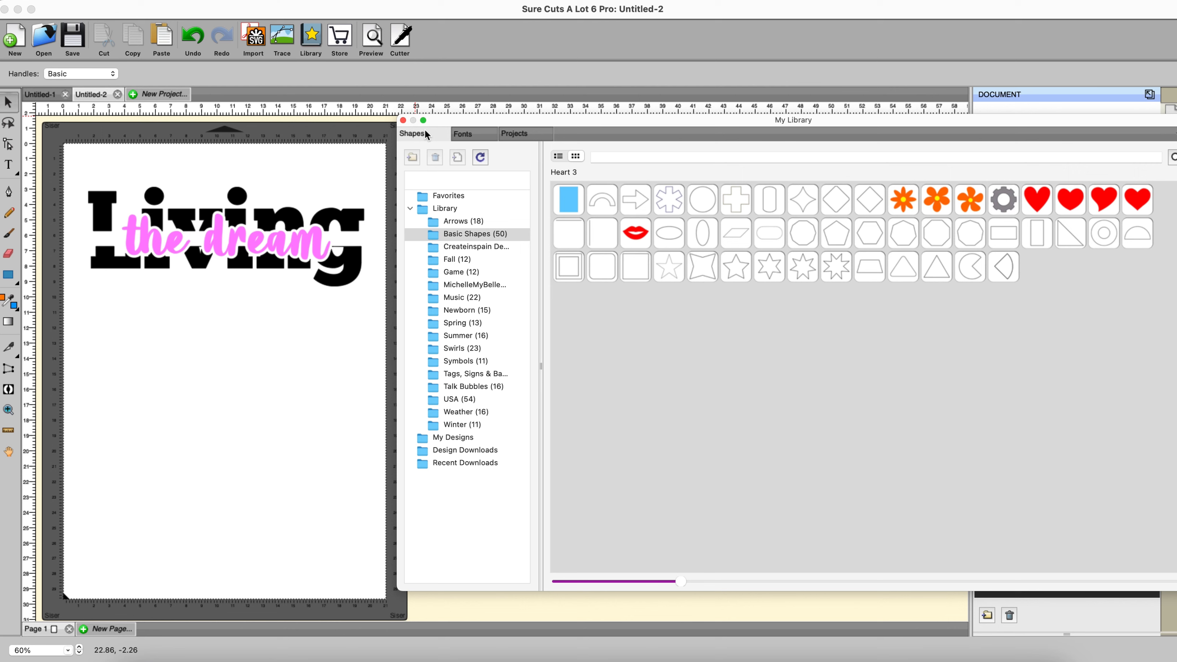
double_click(1147, 205)
drag(187, 292, 103, 223)
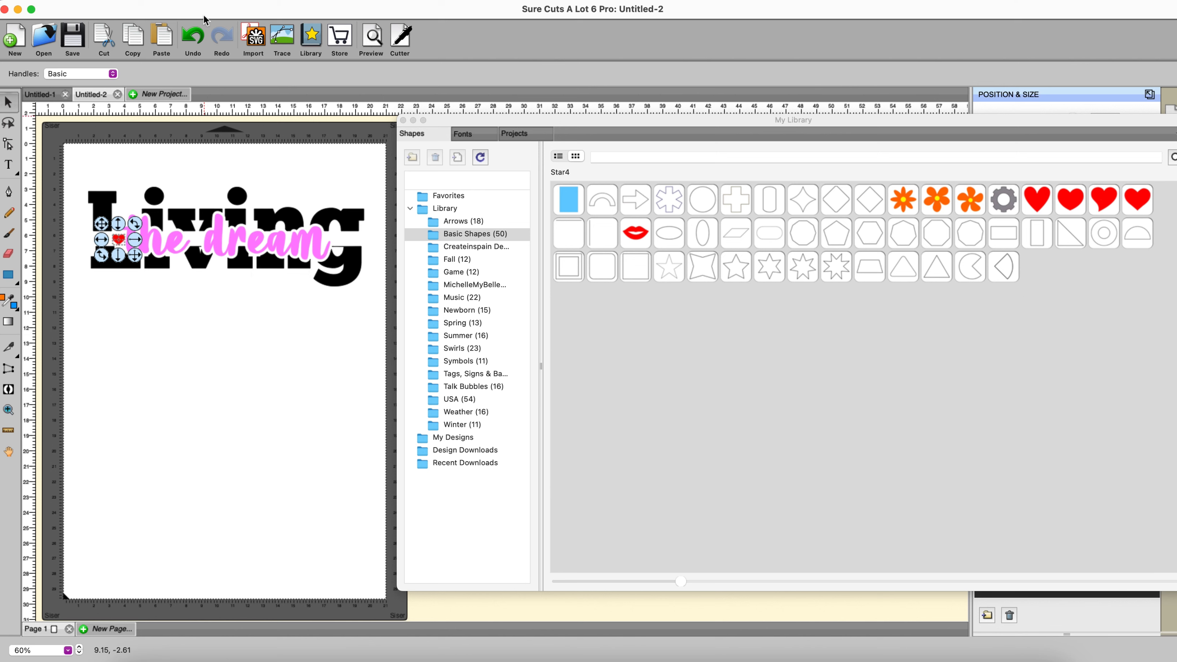
- Duplicate the heart into two columns, increasing the horizontal spacing until the copy sits in the gap after "the dream"
click(211, 5)
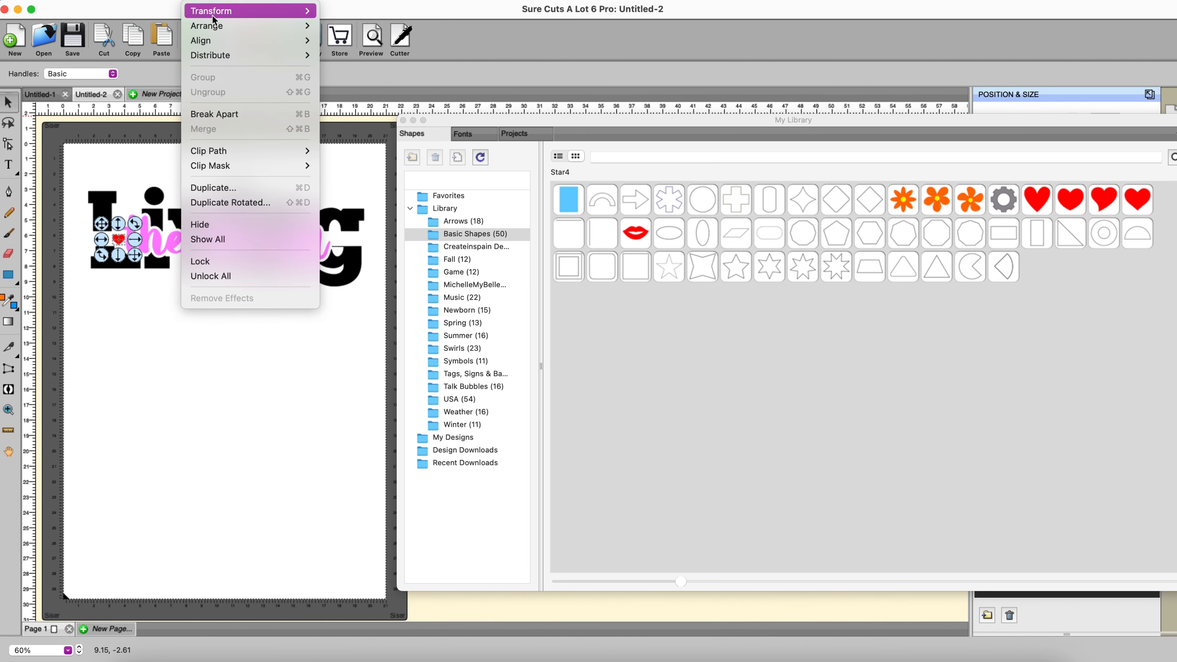
click(211, 187)
click(659, 347)
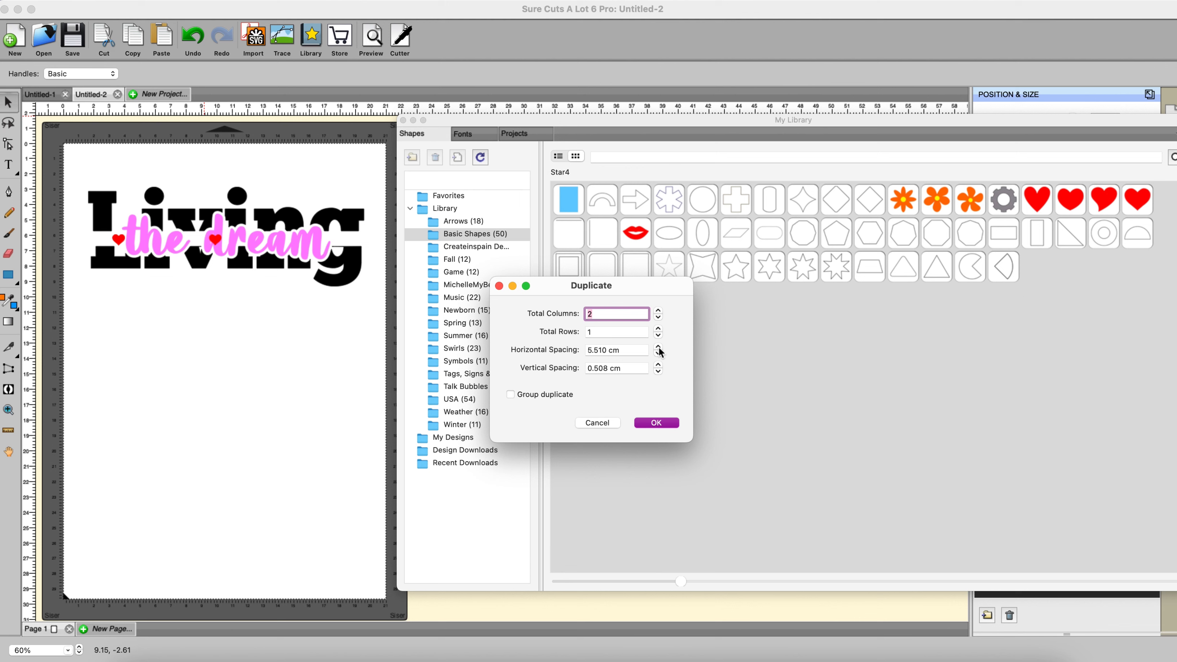
click(658, 347)
click(659, 348)
click(658, 348)
click(658, 348)
click(658, 348)
click(659, 348)
click(656, 423)
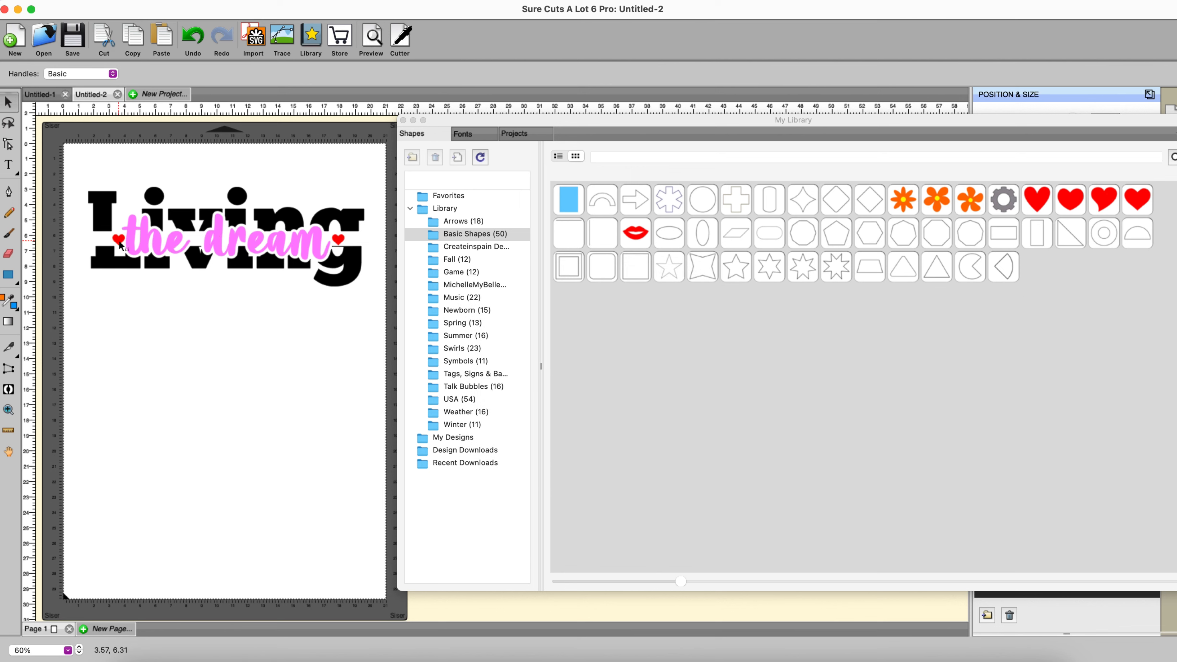
- Close the library and nudge both hearts up to Y 5.844 cm
click(119, 241)
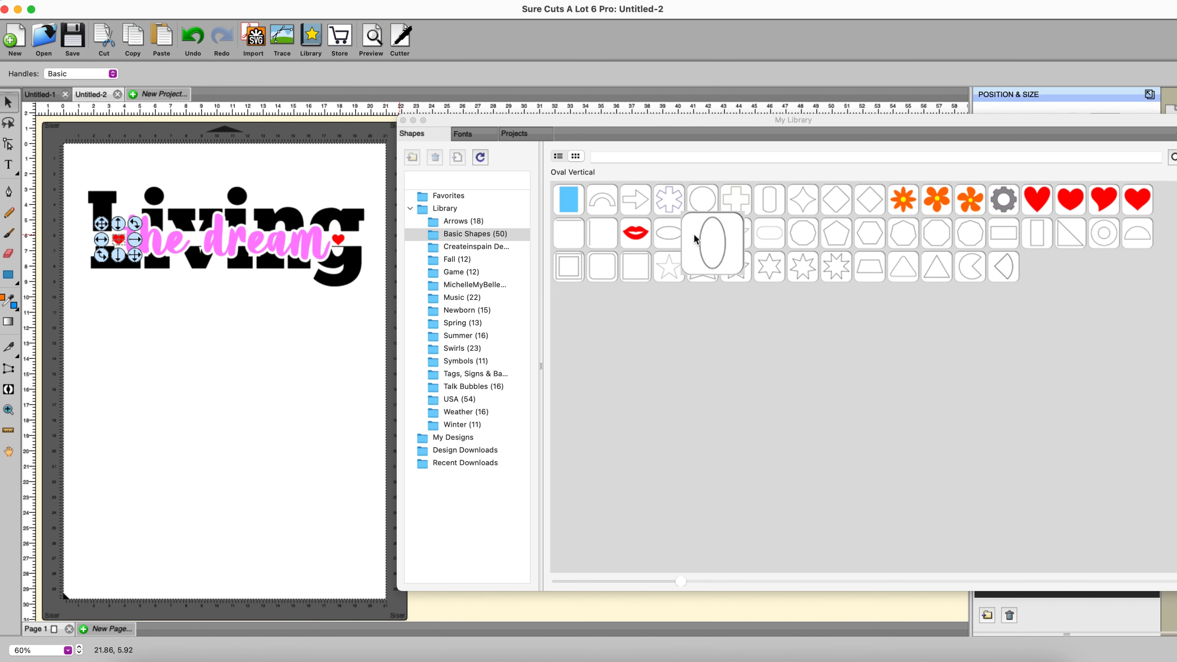
click(403, 120)
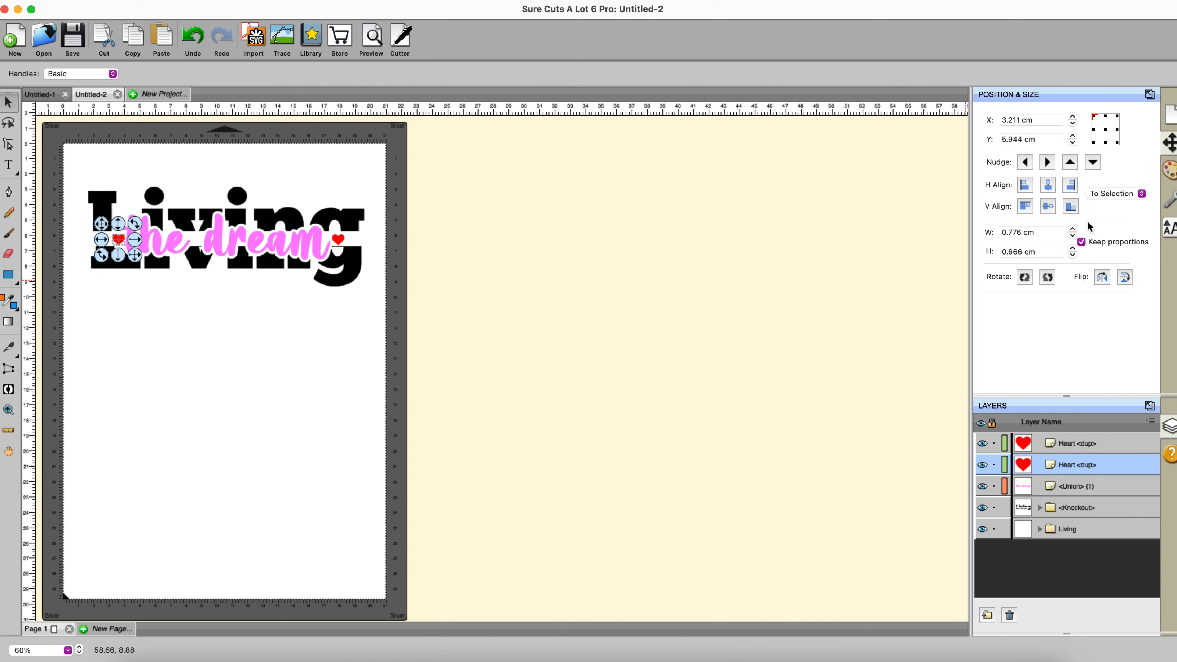
click(1070, 163)
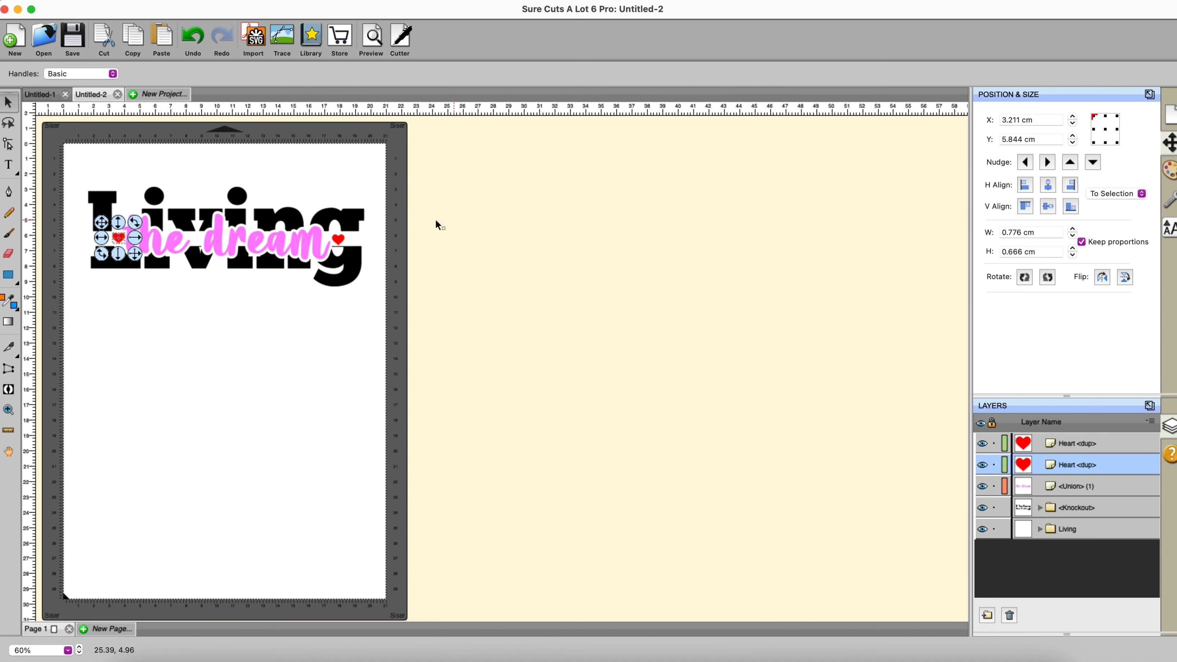
click(341, 240)
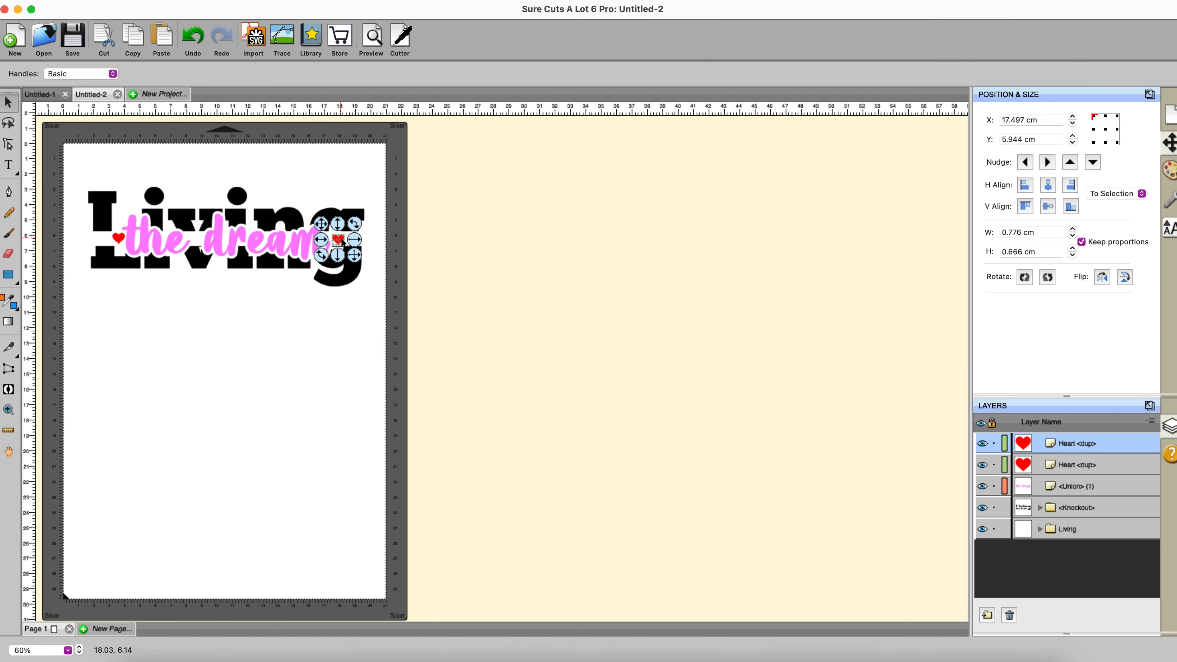
click(1070, 162)
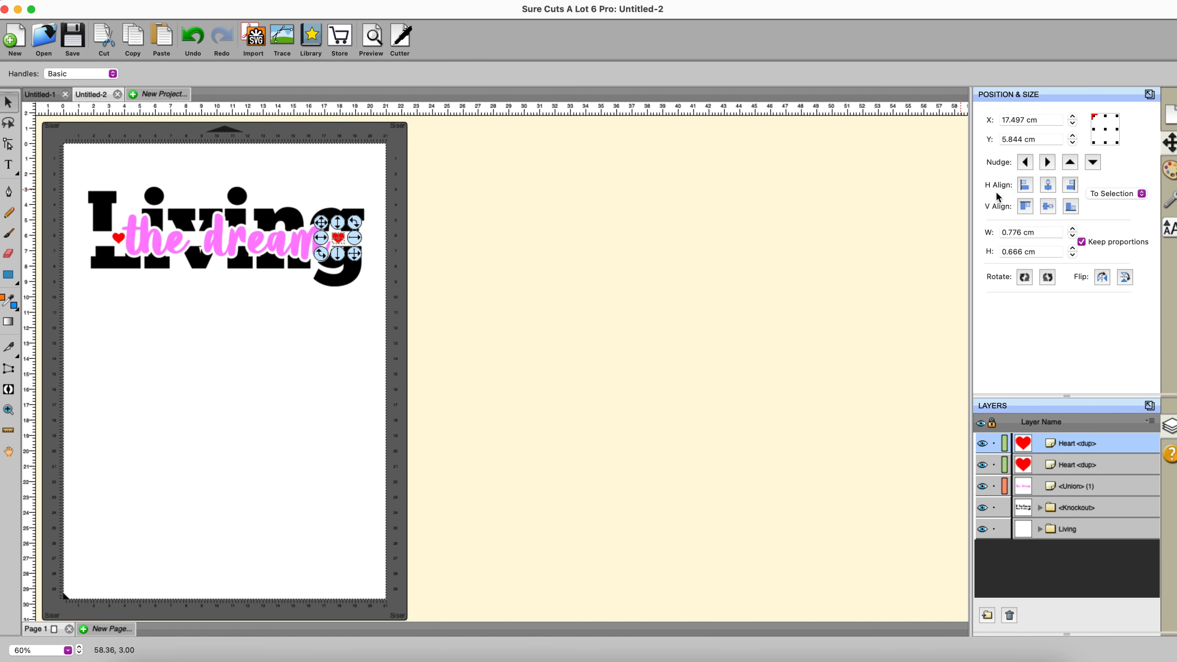
click(619, 283)
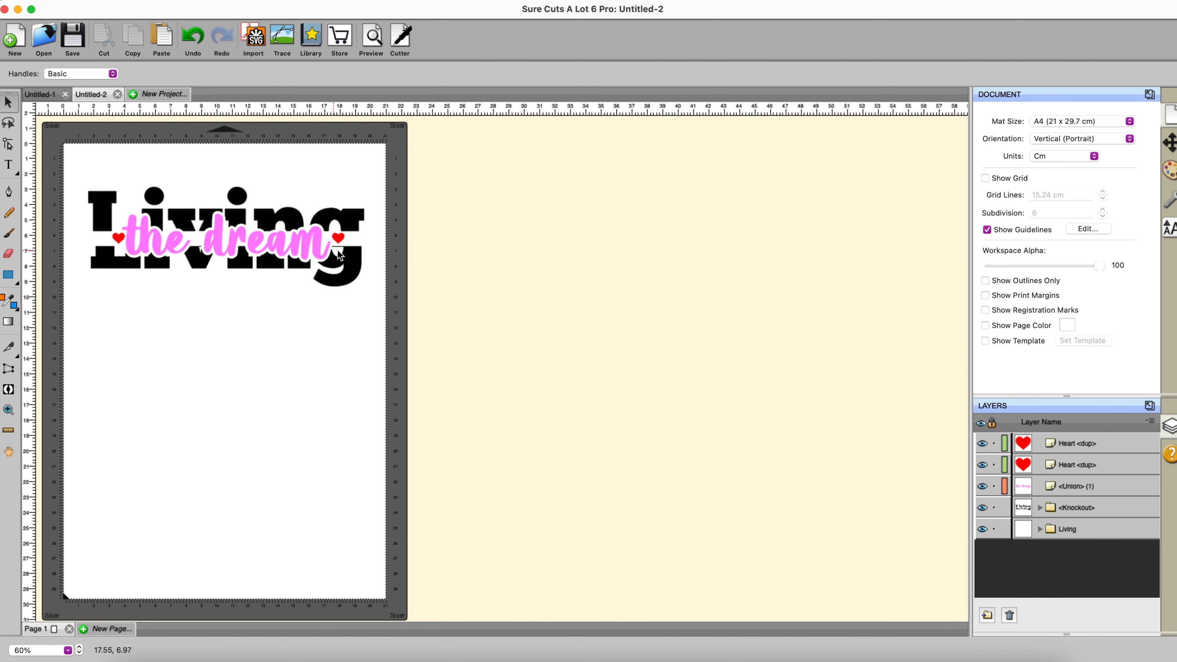
- Duplicate the complete design, including both hearts, into one column of three rows with 0.508 cm vertical spacing
drag(65, 167, 425, 319)
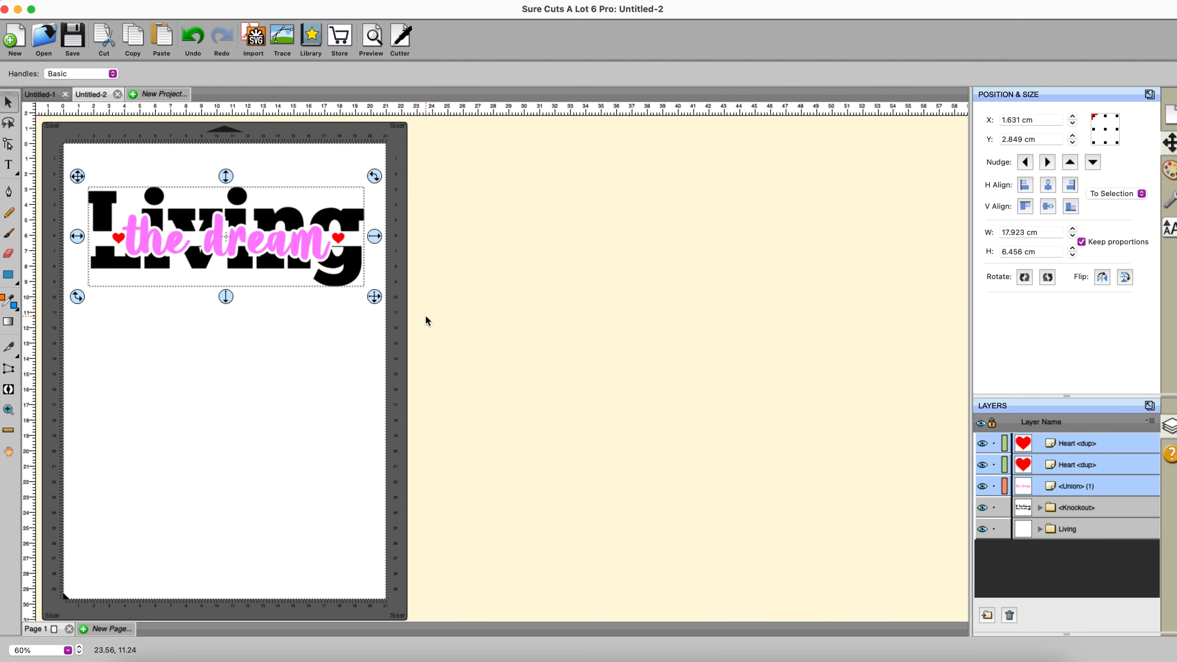
click(205, 0)
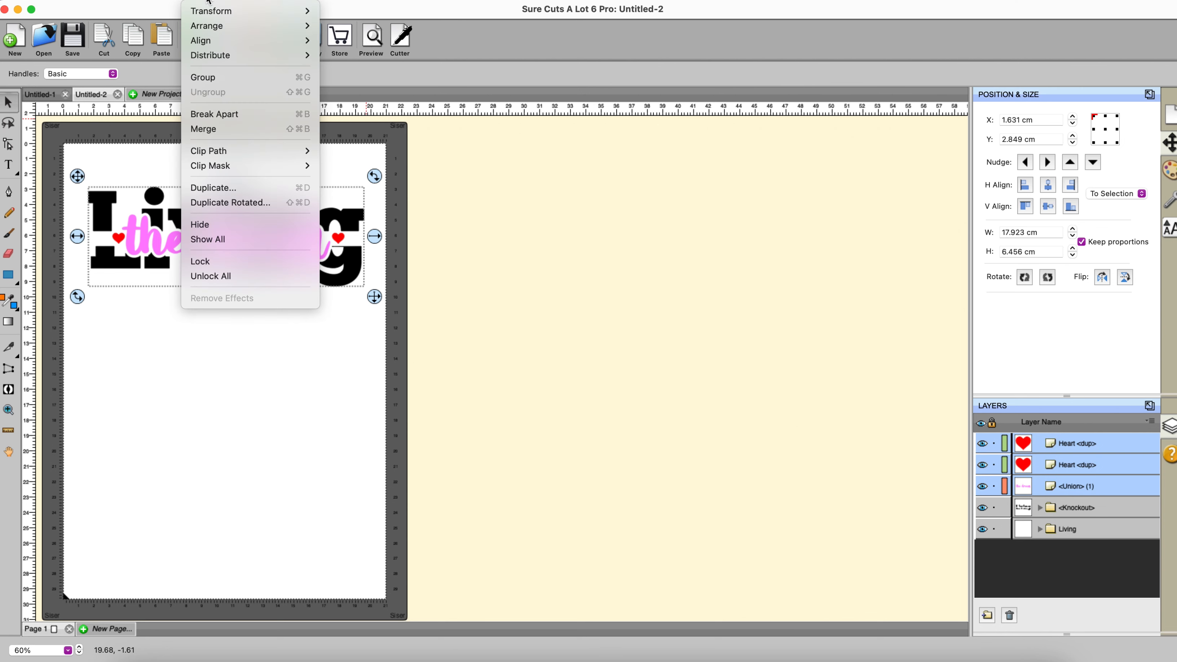
click(222, 187)
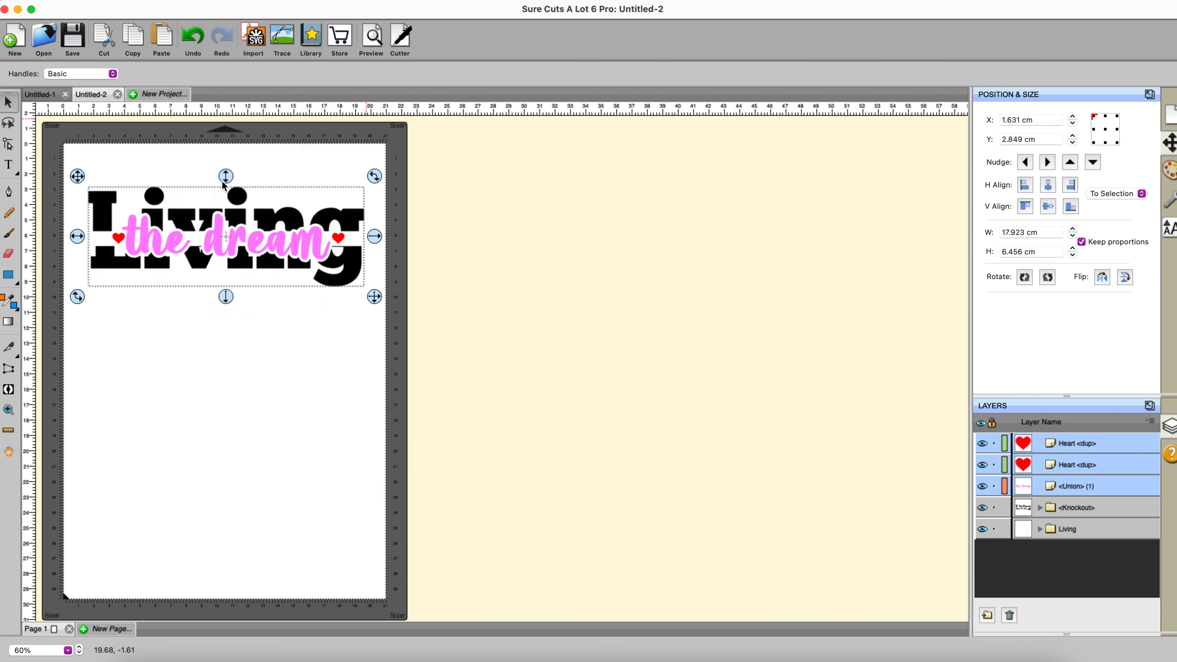
click(658, 328)
click(658, 328)
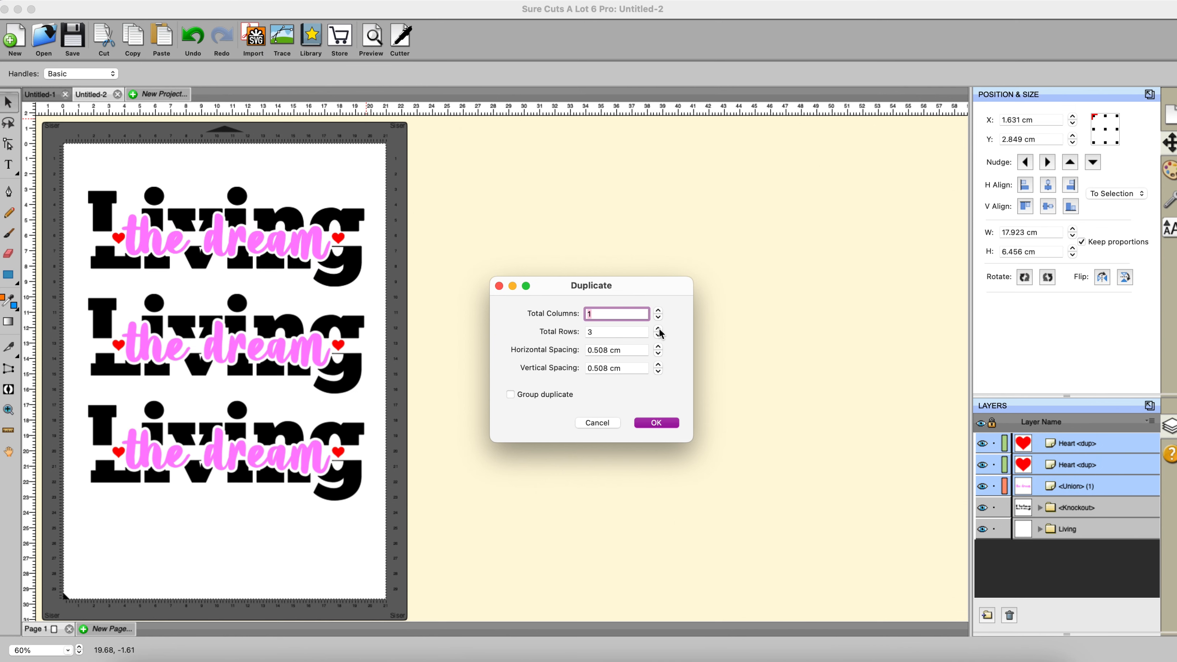
key(Return)
- Group all parts of the top design and move the group up to about Y 1.06 cm
drag(68, 172, 432, 301)
right_click(294, 227)
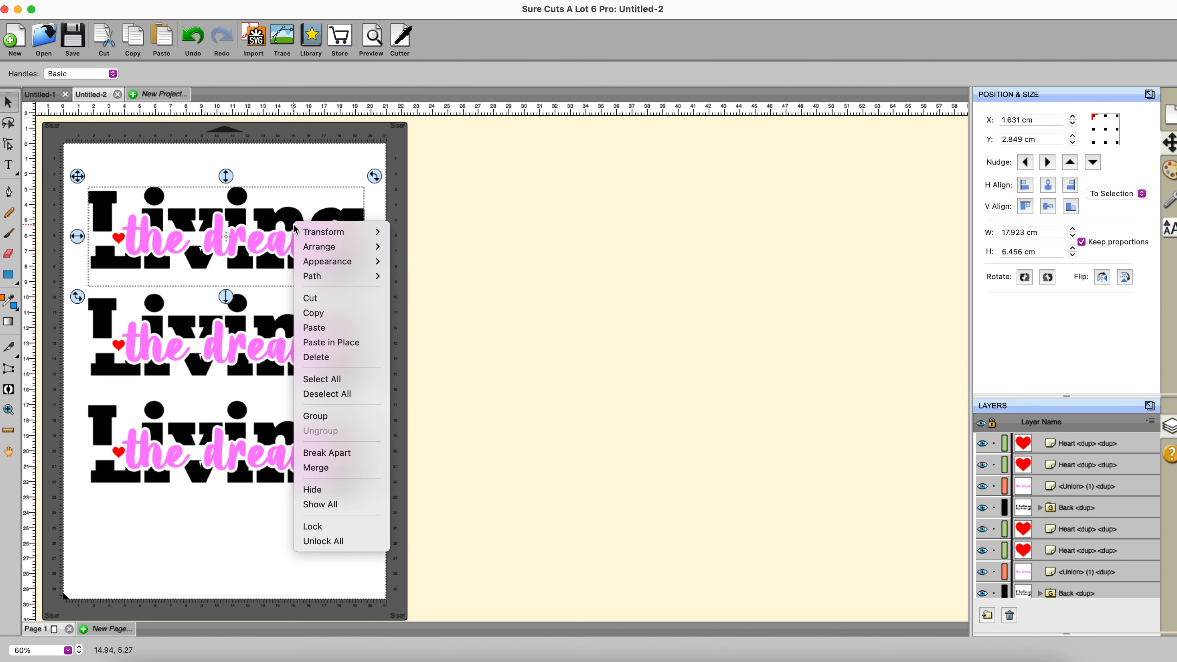
click(316, 416)
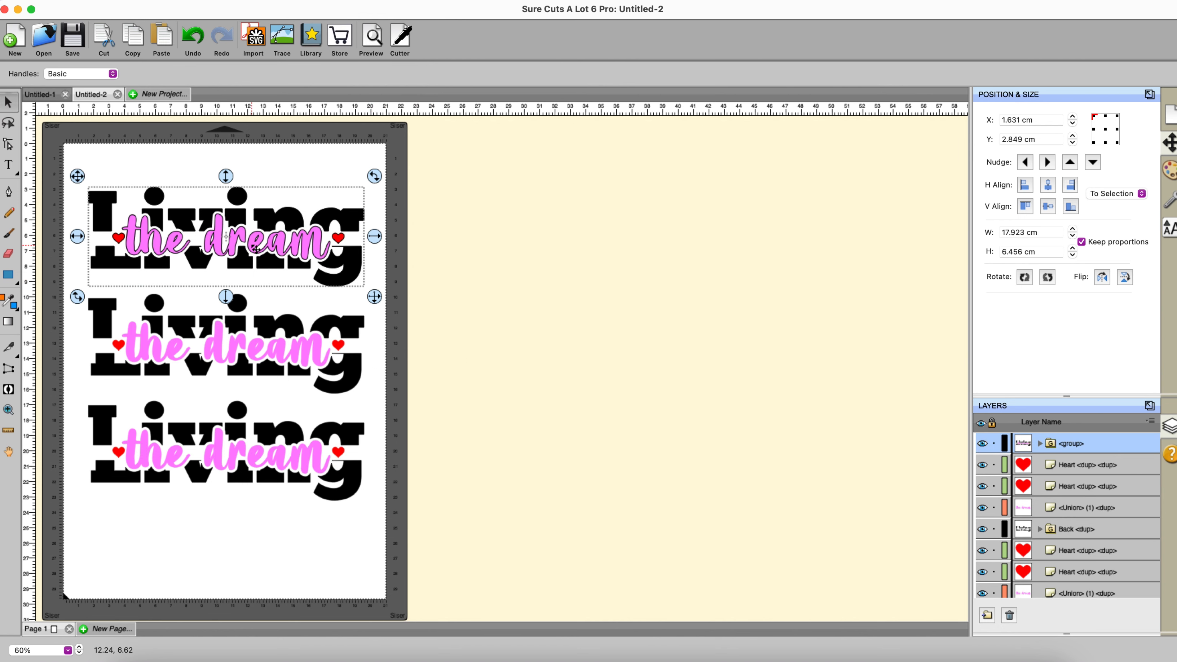
drag(256, 249, 254, 217)
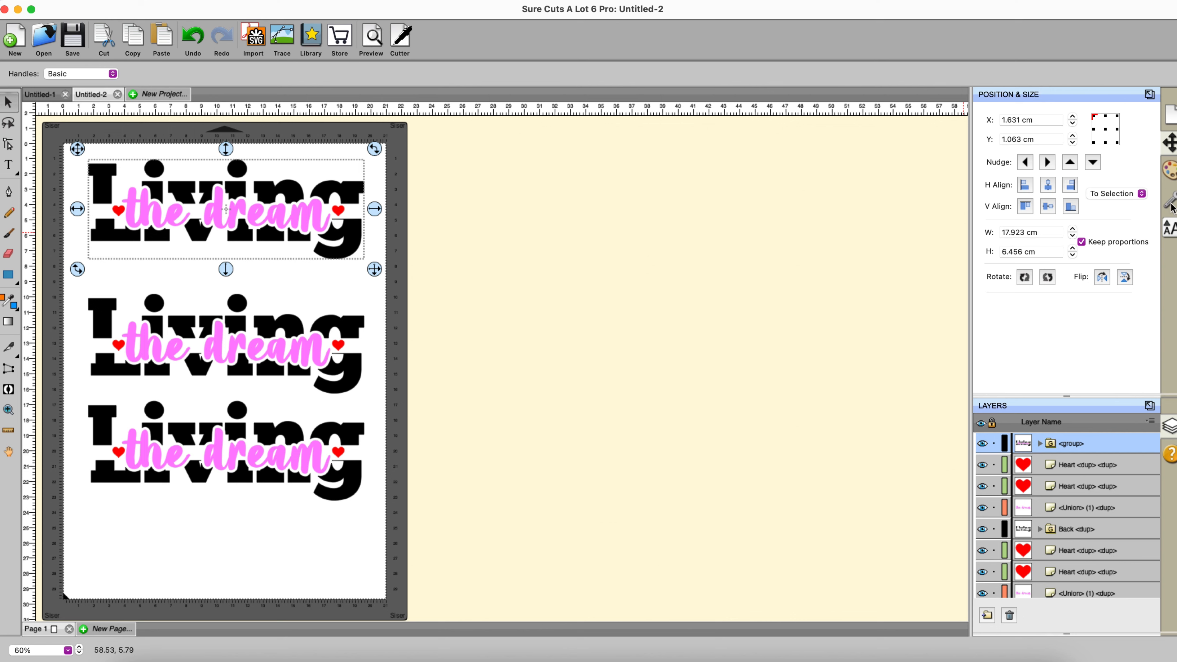
- Look at the cut line type options for the grouped top design
click(1171, 204)
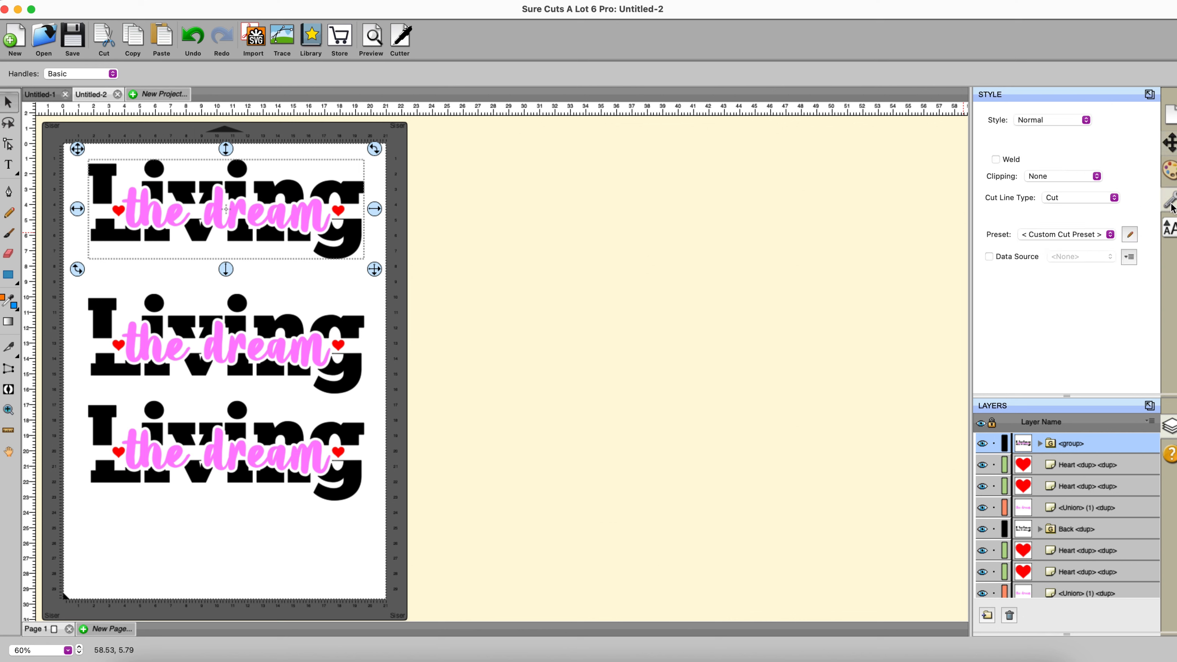
click(1114, 198)
click(1091, 185)
click(702, 255)
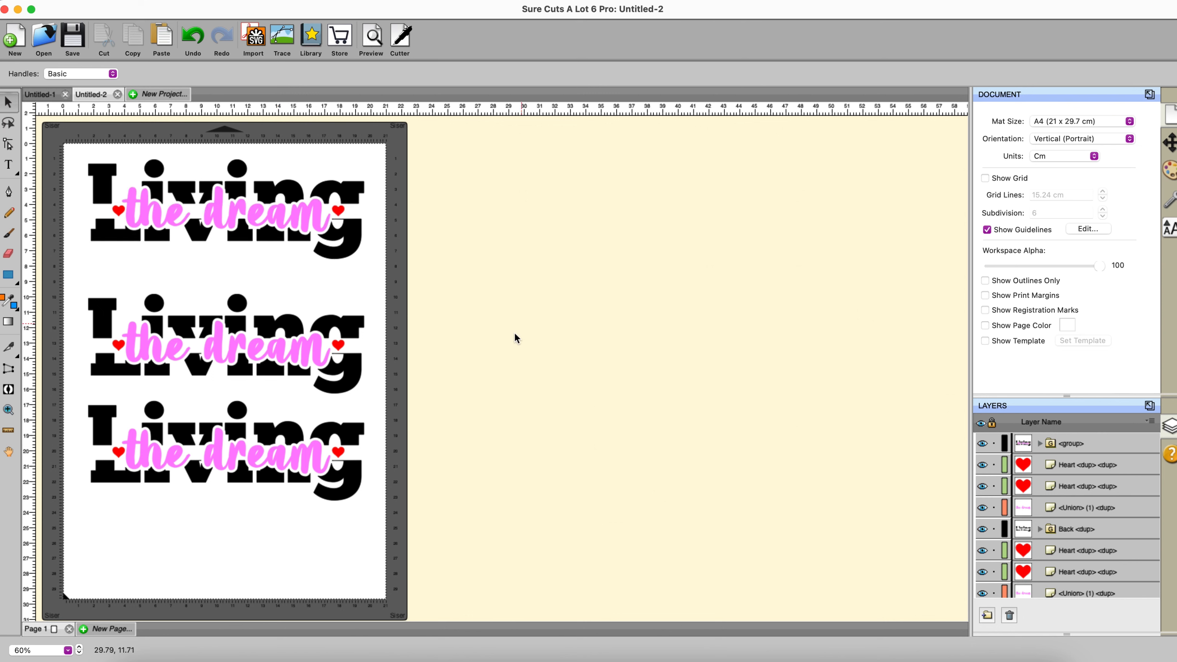
- Move "the dream" of the middle design off the page and group the remaining Living with its two hearts
drag(317, 347, 708, 317)
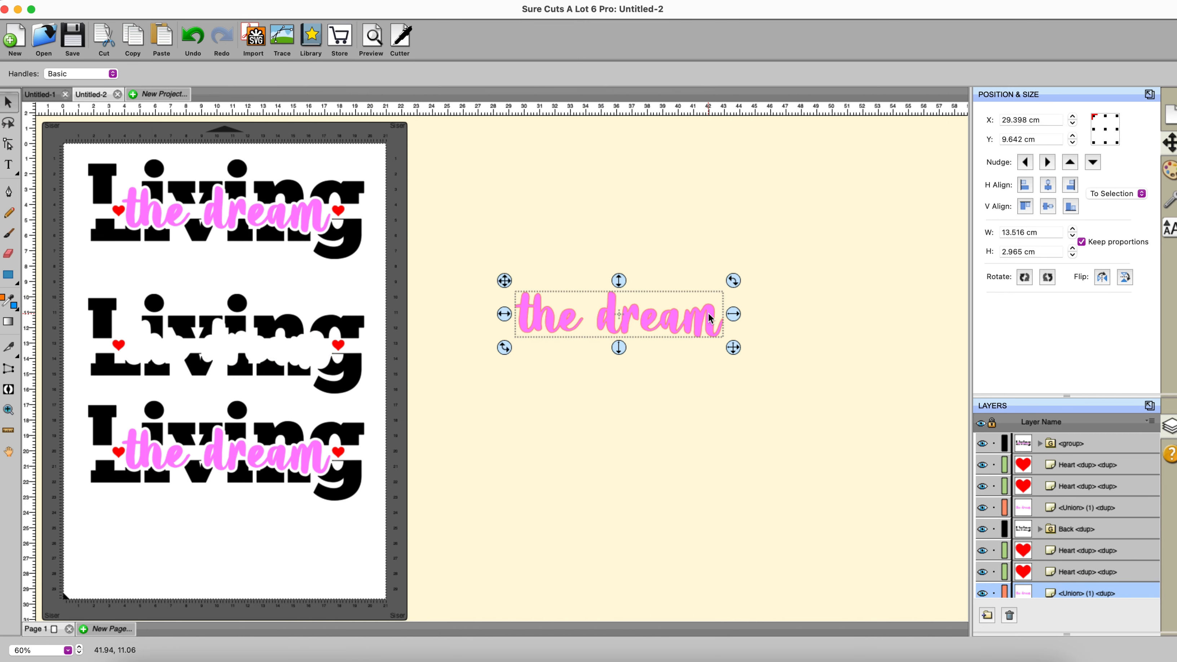
drag(69, 274, 399, 404)
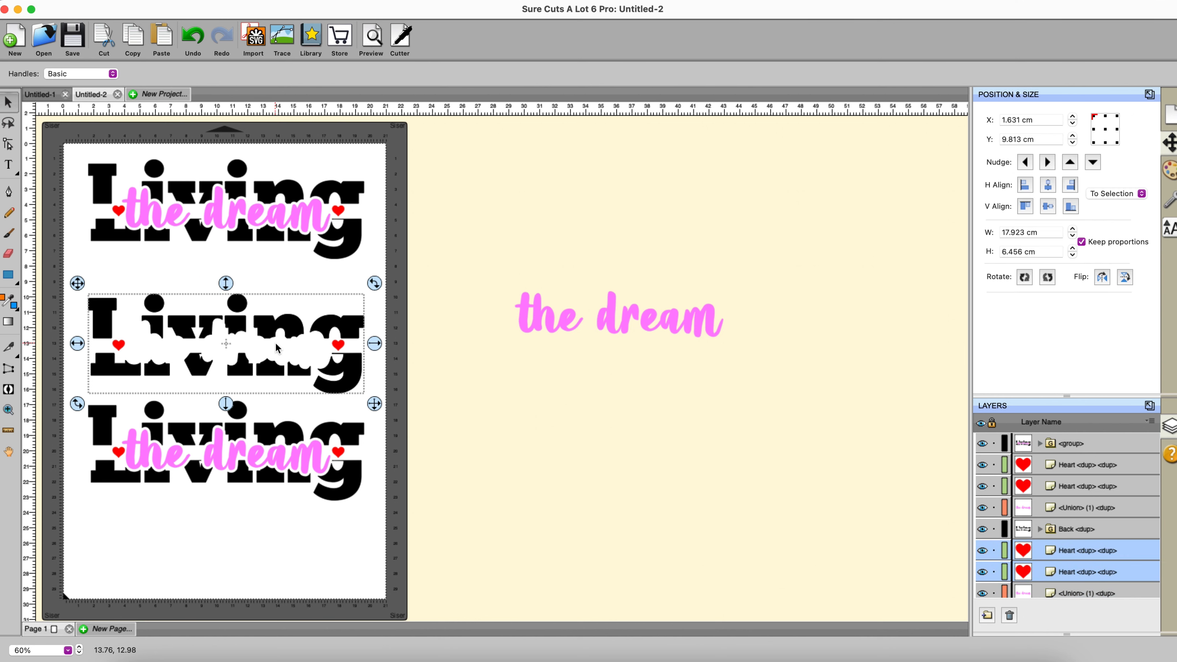
right_click(277, 329)
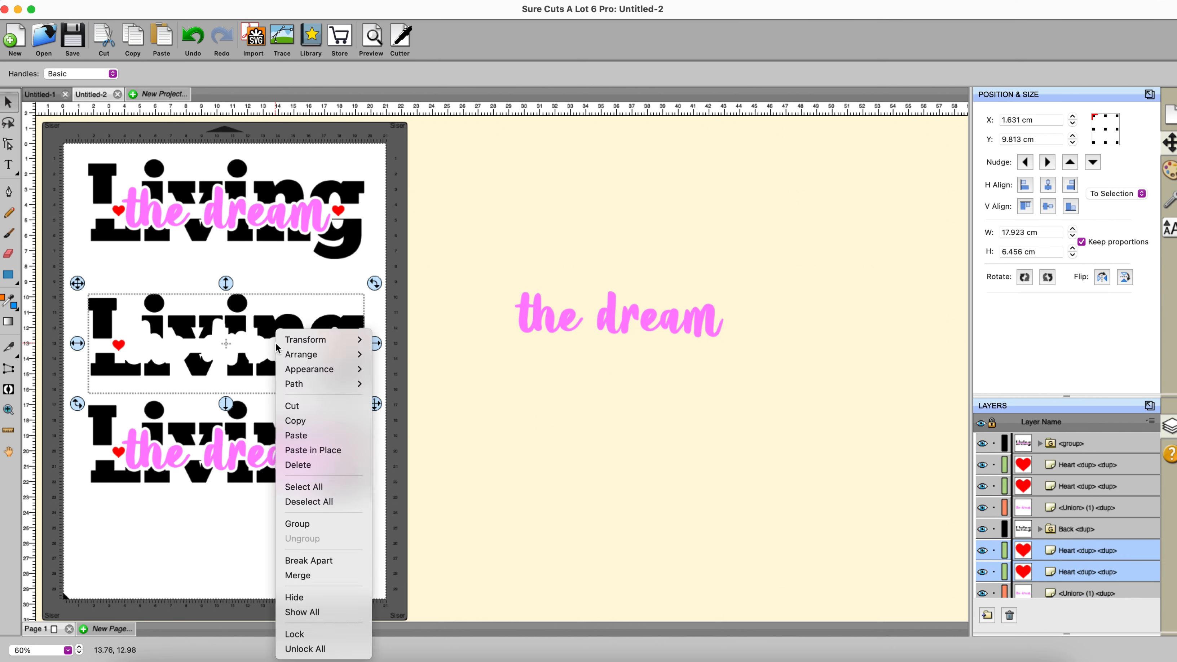
click(297, 524)
click(501, 454)
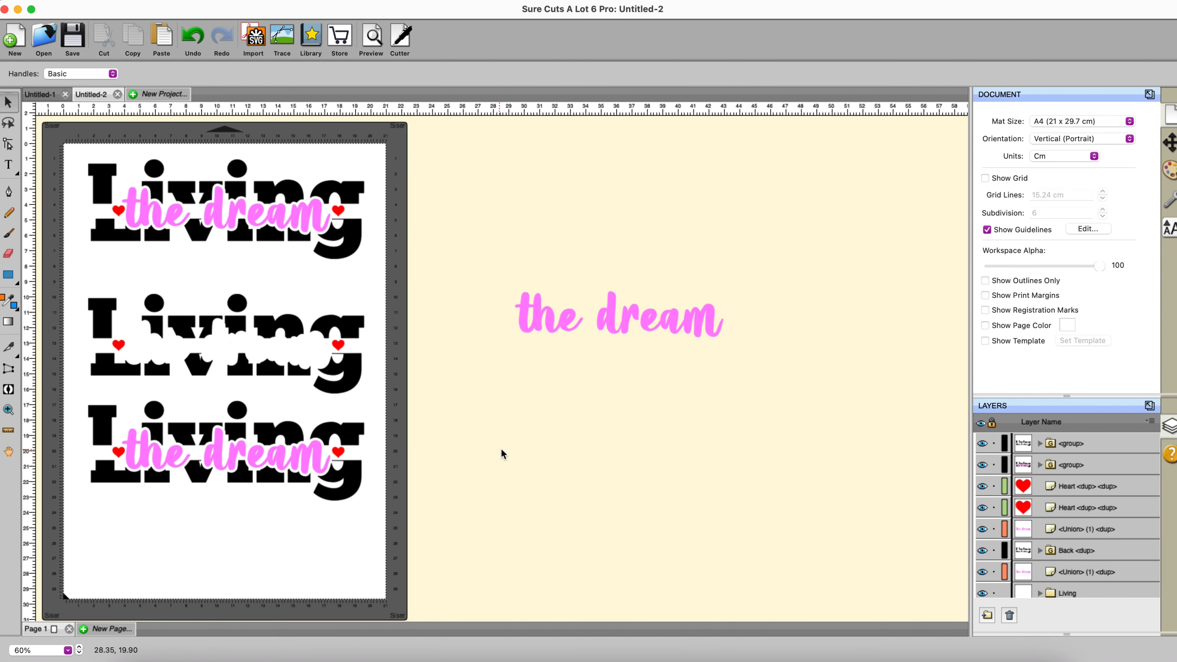
- Move Living of the bottom design off the page and group the remaining "the dream" with its two hearts
click(359, 476)
drag(359, 476, 941, 486)
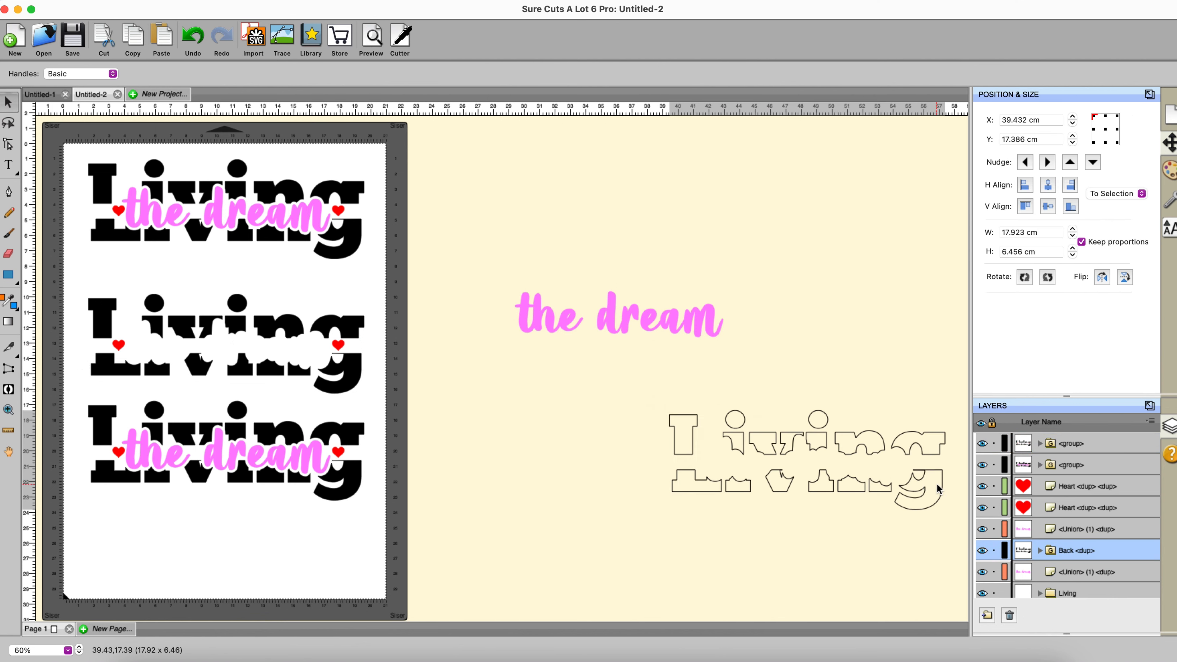
drag(77, 404, 408, 480)
right_click(306, 463)
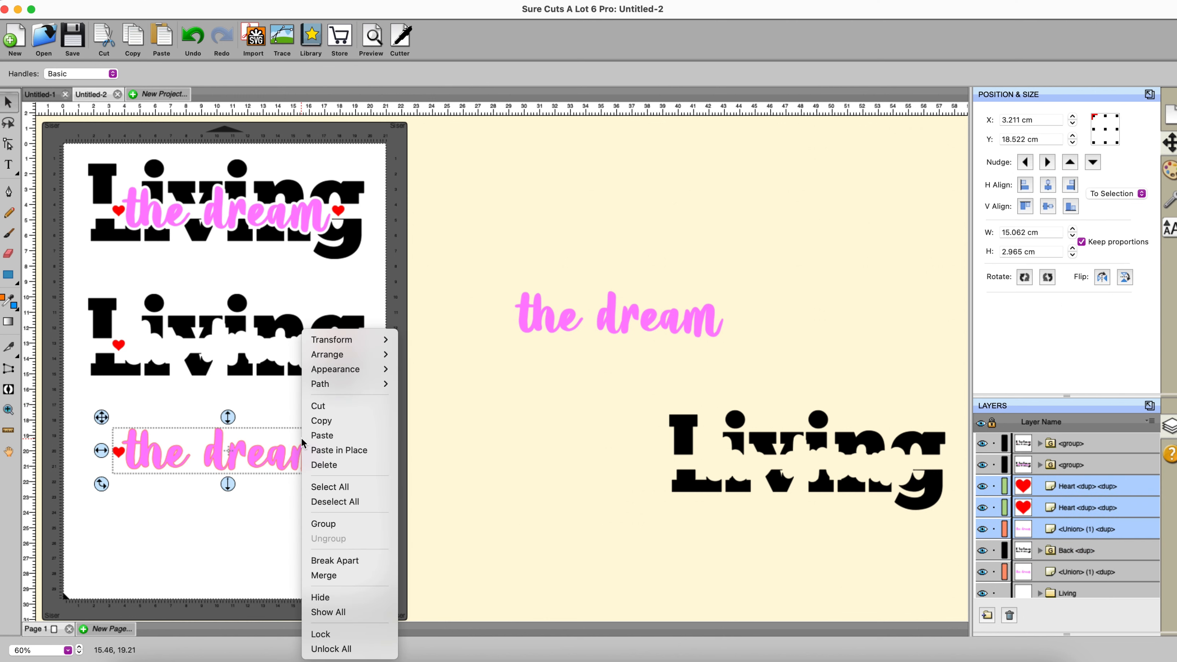
click(323, 523)
click(452, 528)
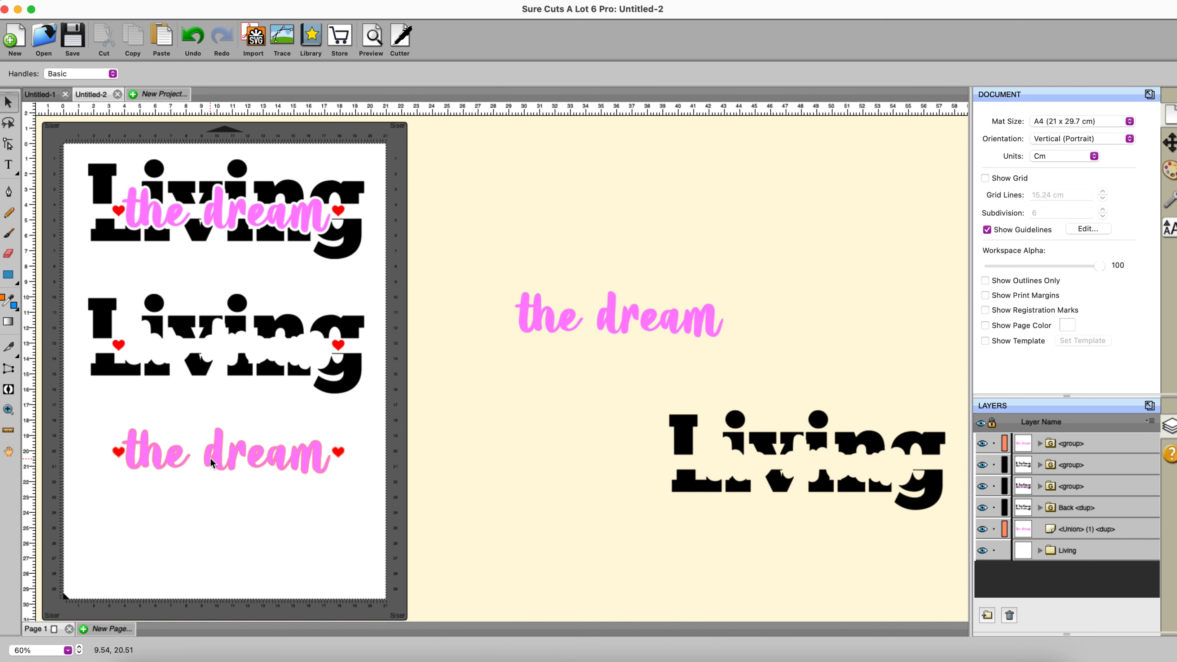
- Test-fit the bottom "the dream" group over the middle Living, and move it back below to about Y 19.9 cm
drag(234, 459, 232, 354)
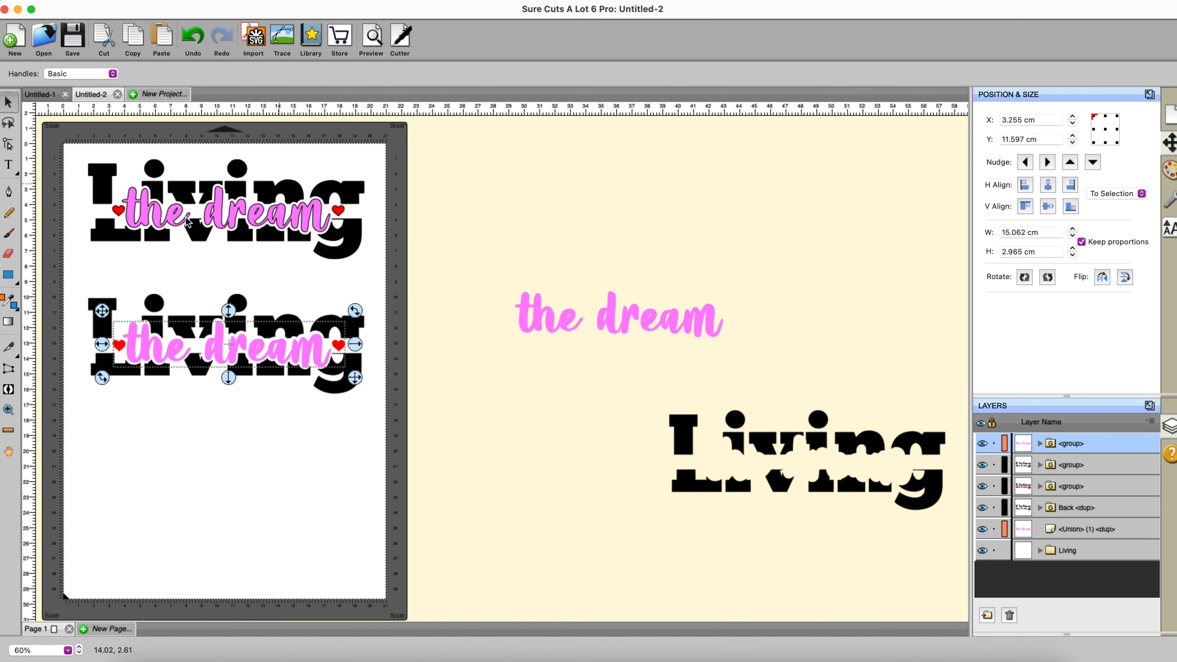
drag(219, 336, 221, 466)
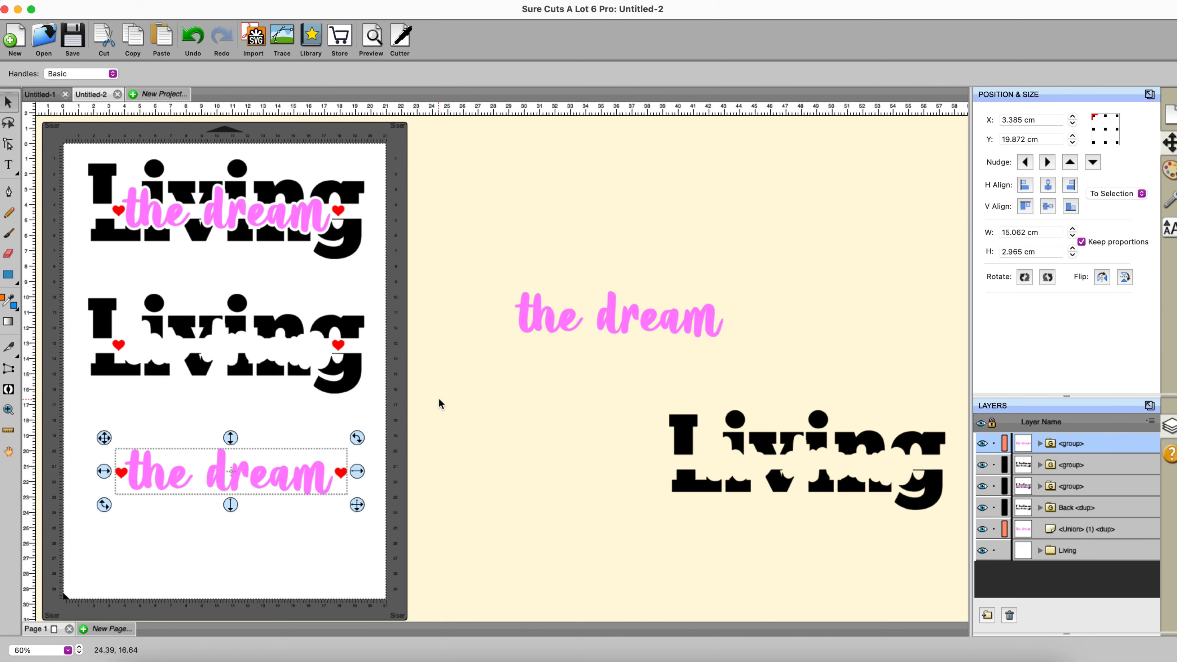
- Move the off-page Living over the off-page "the dream" and delete both
click(852, 442)
drag(852, 441, 696, 308)
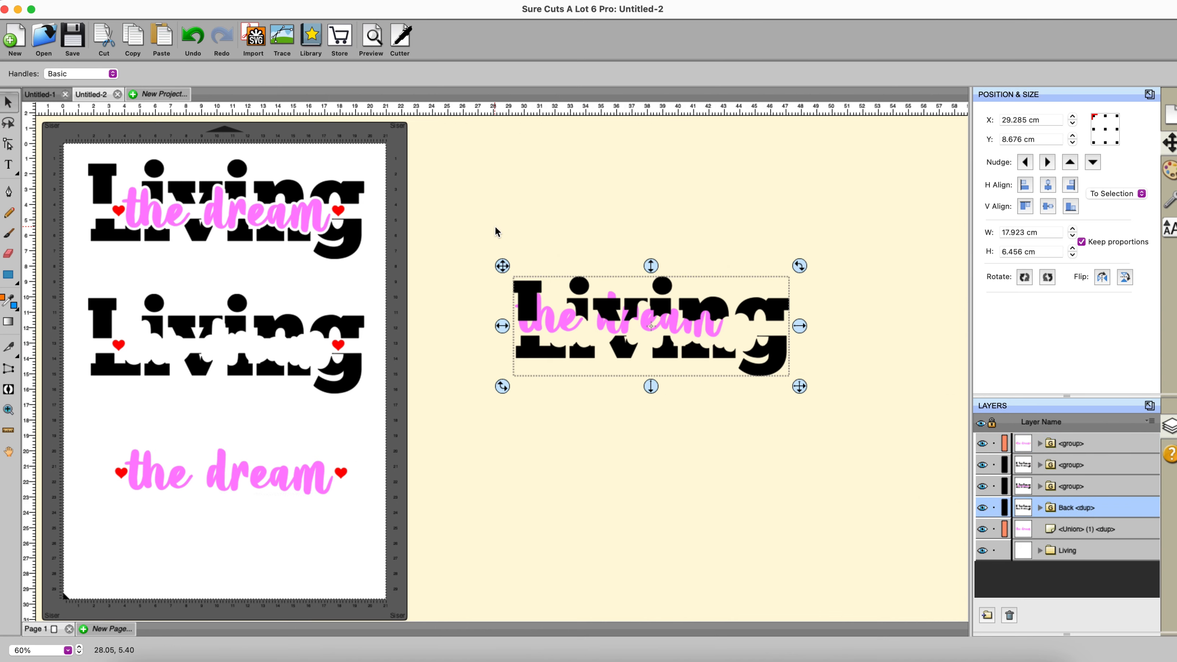
drag(495, 227, 1006, 487)
key(Delete)
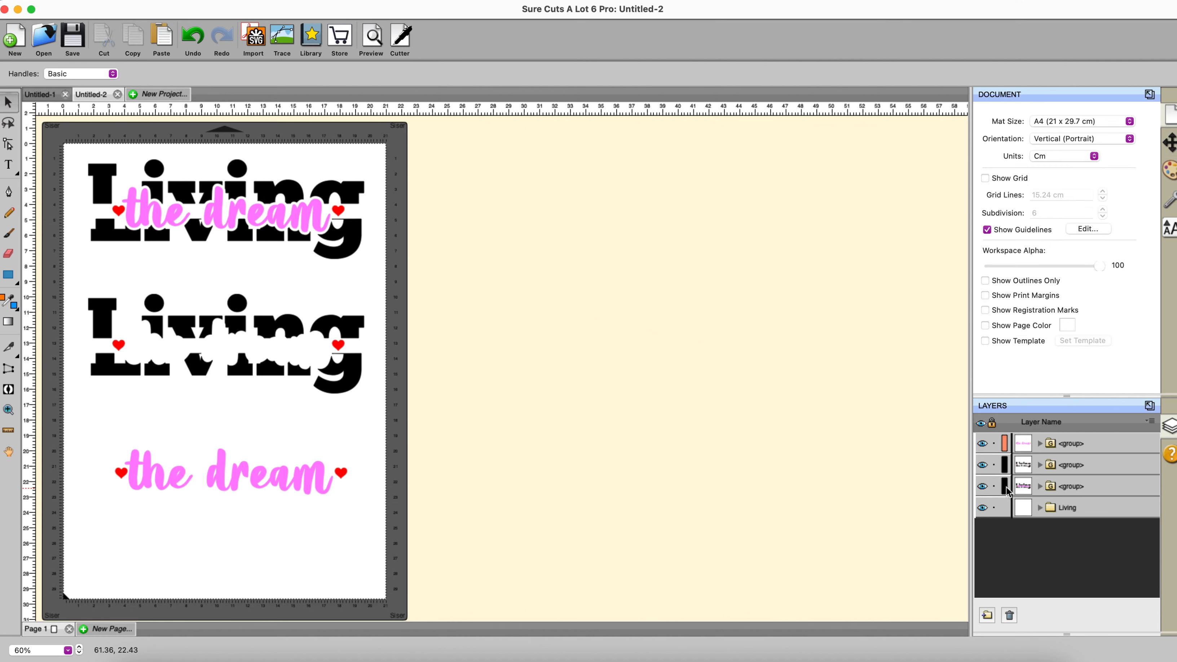